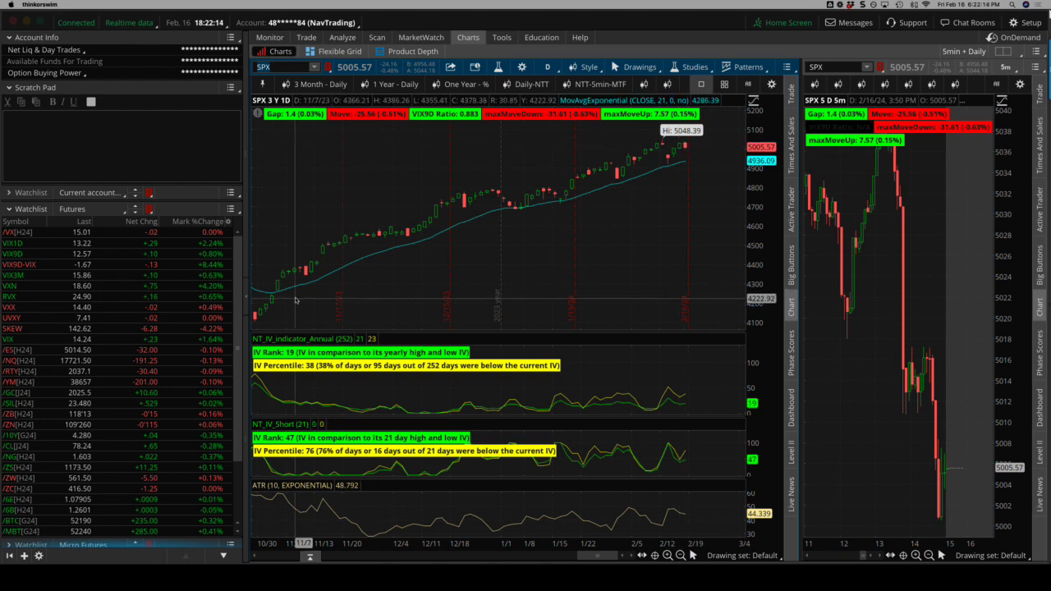
Review the daily and 5-minute charts of /RTY, /GC, /SIL, /ZB and /10Y from the Futures watchlist
click(106, 372)
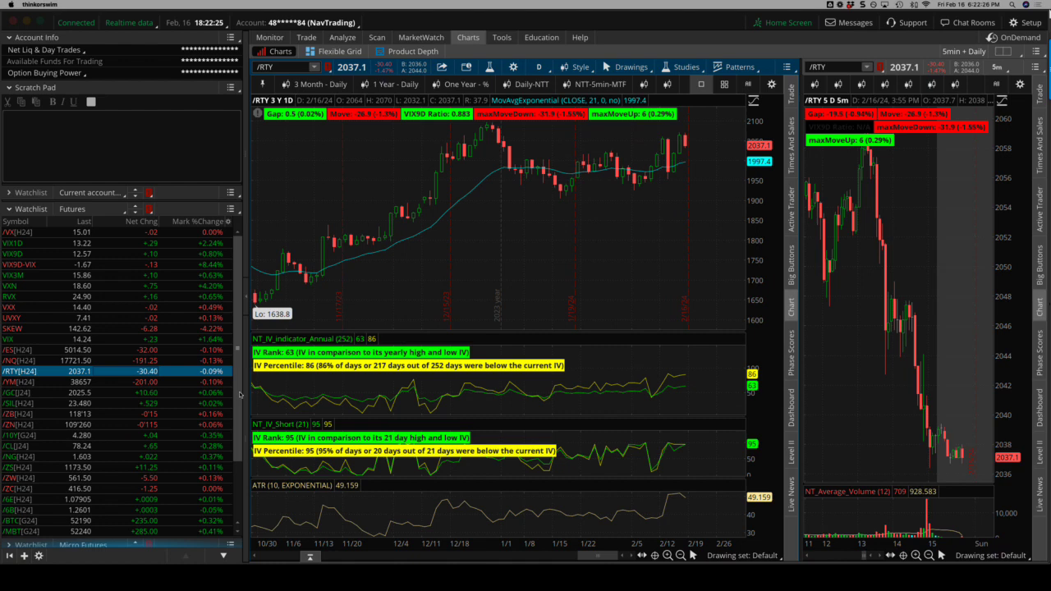
click(211, 393)
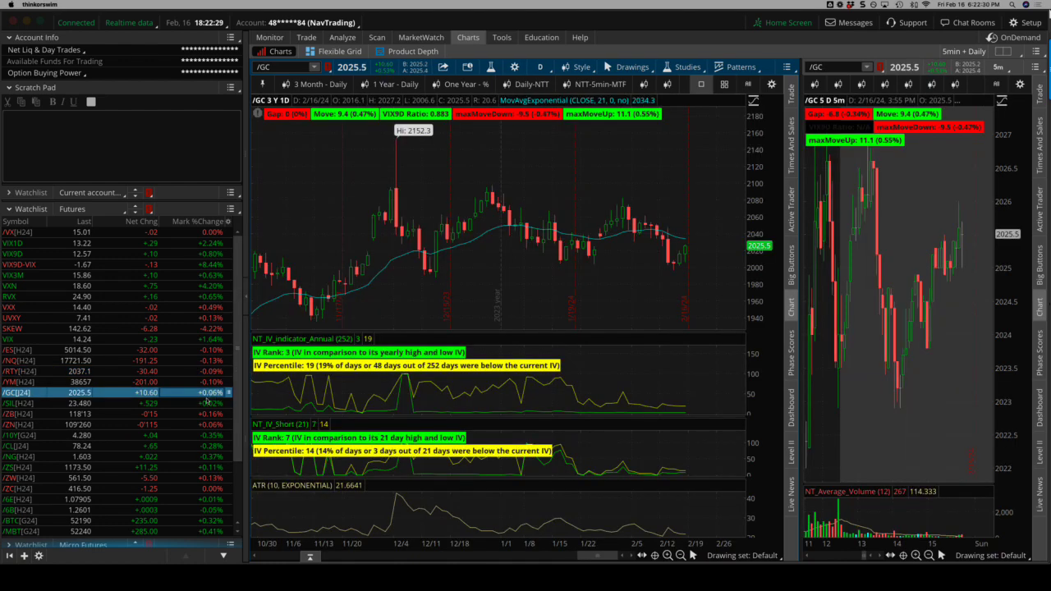
click(211, 403)
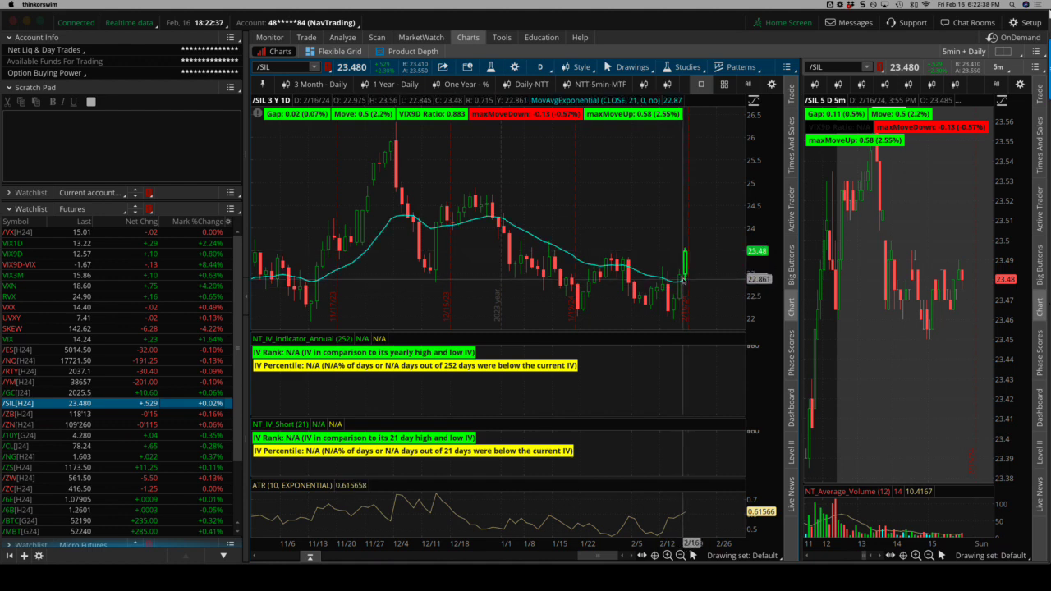
click(212, 417)
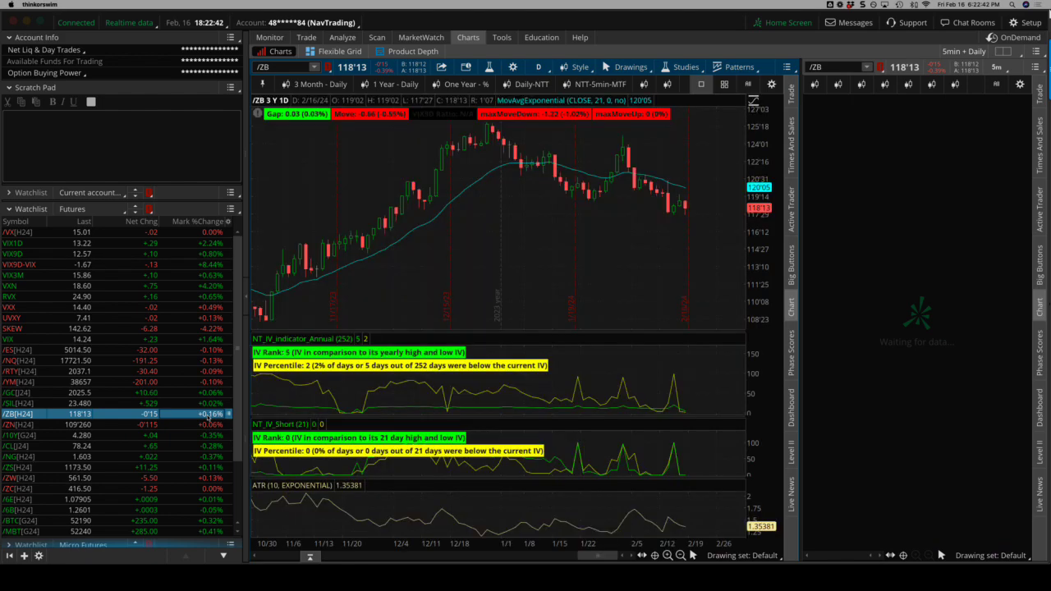
click(207, 436)
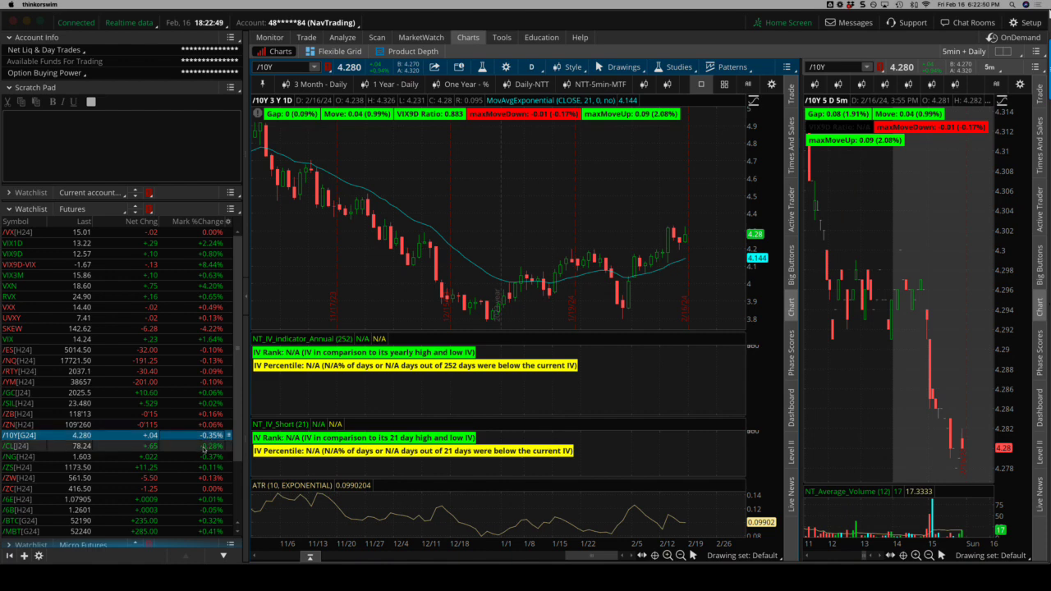
Review the charts of the energy futures /CL and /NG, and hide the order entry area
click(192, 448)
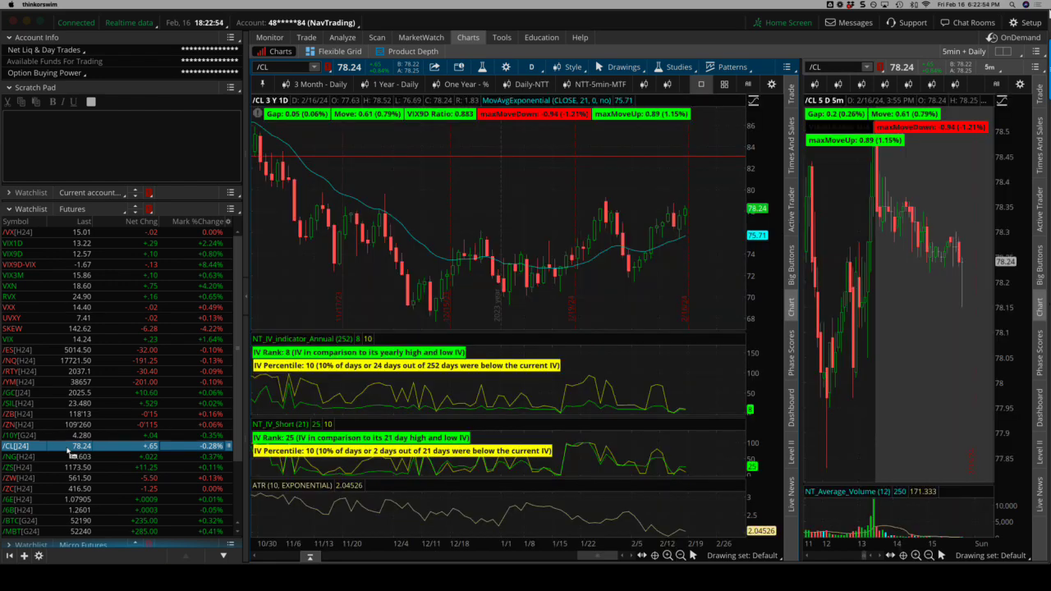
click(69, 455)
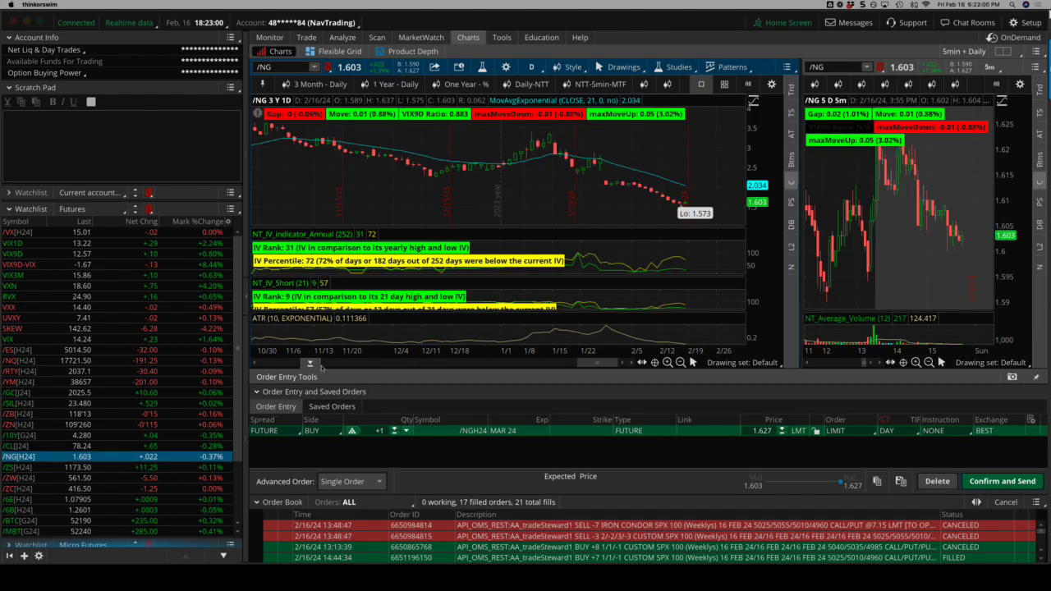
click(311, 371)
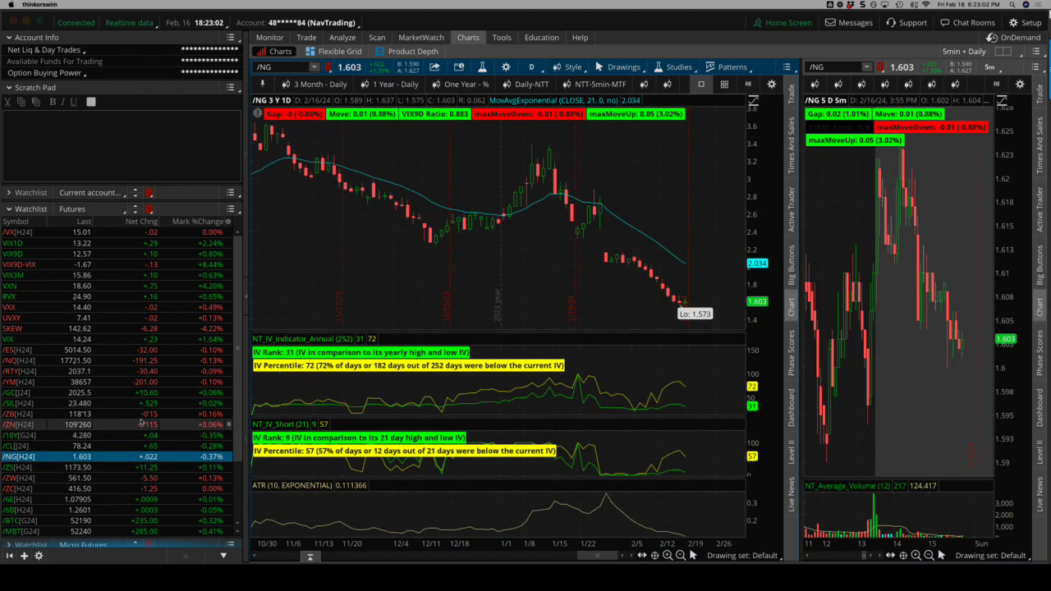
Review the charts of the grain futures /ZS, /ZW and /ZC
click(152, 468)
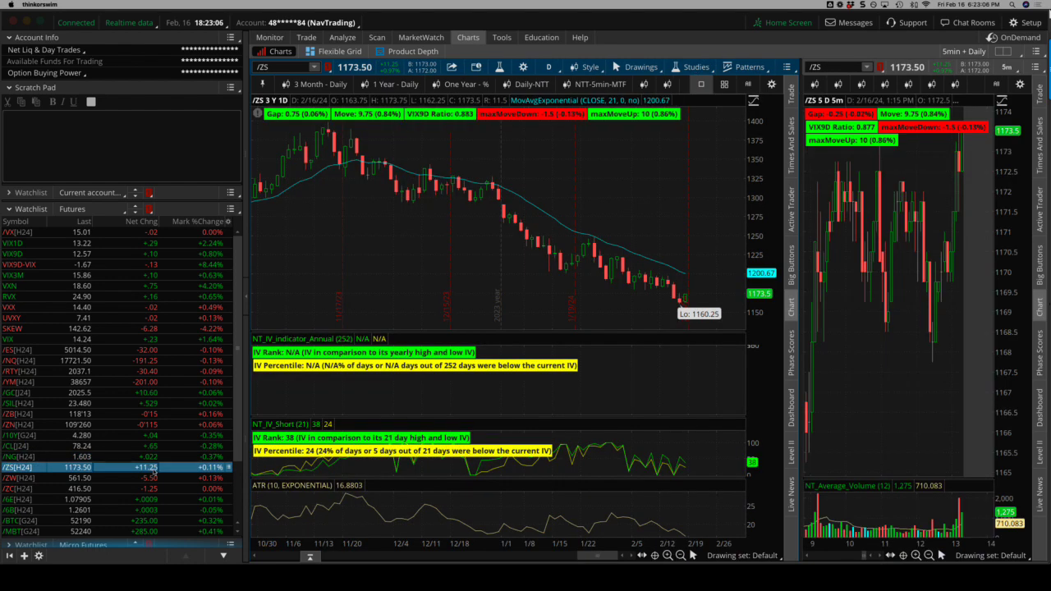
click(156, 478)
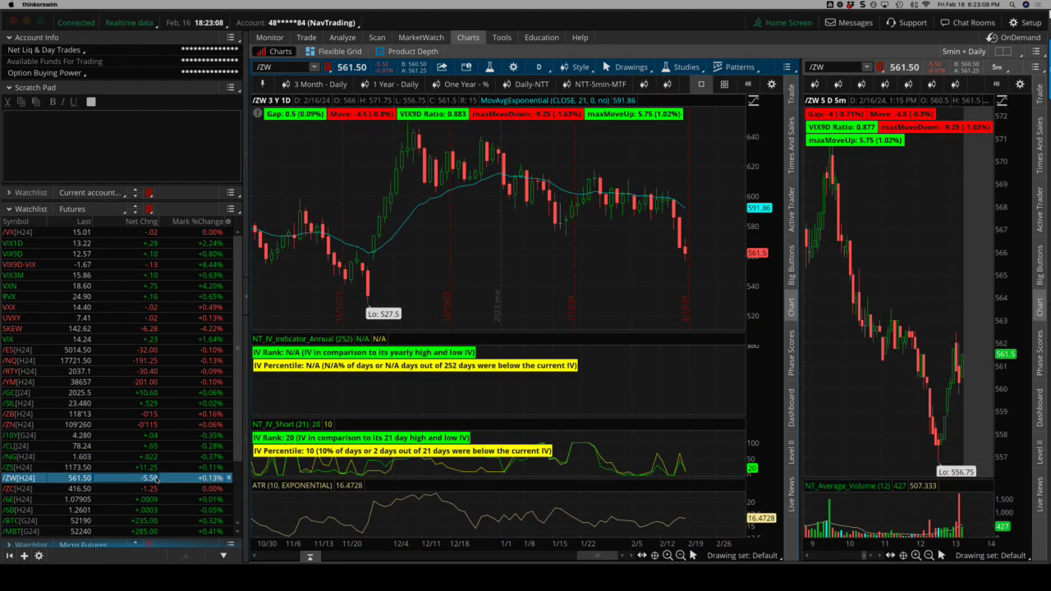
click(158, 488)
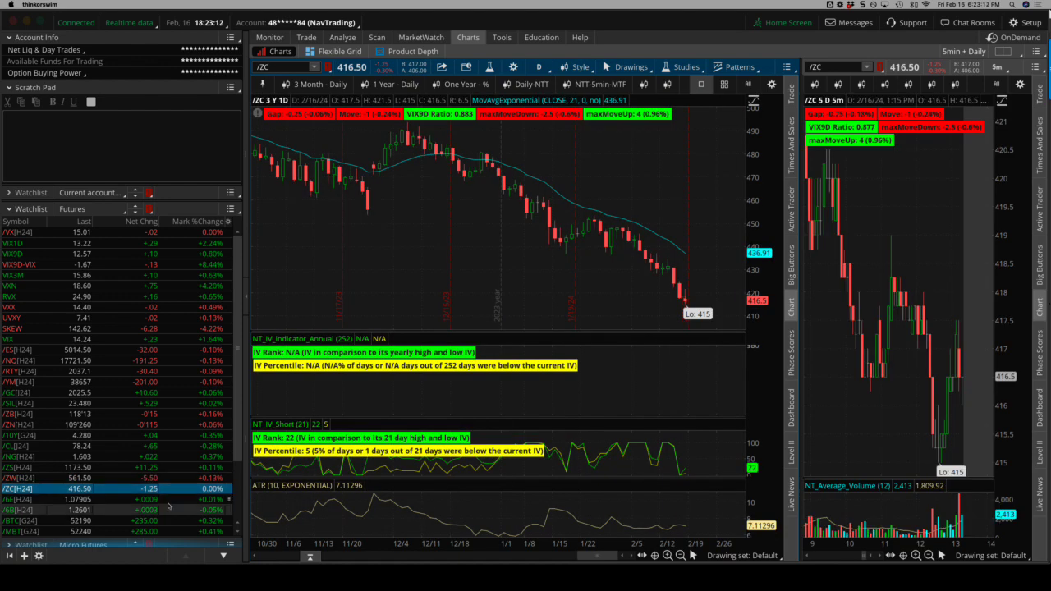
Review the charts of /6E, /BTC and VIX from the Futures watchlist
click(166, 500)
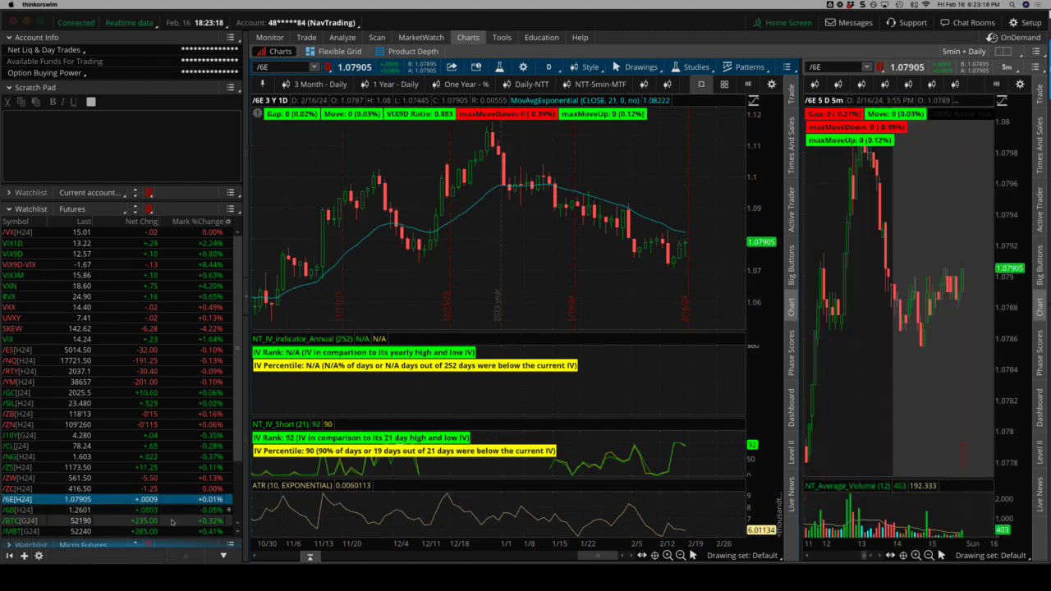
click(171, 521)
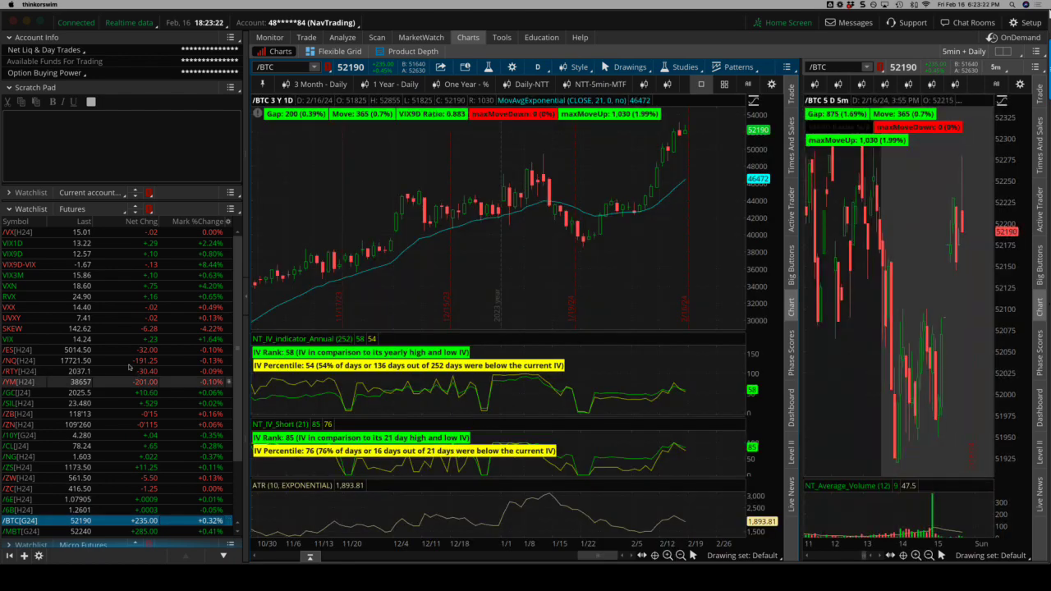
click(104, 339)
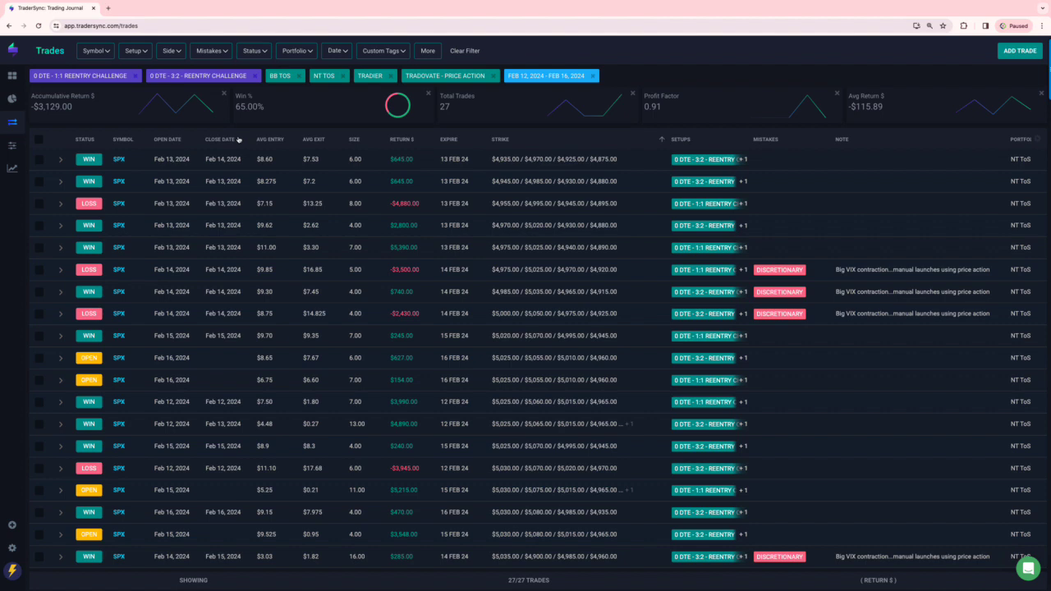
In TraderSync, replace the two reentry challenge setups in the trade filter with the four 0 DTE AM setups (AM 2:1 and AM RATIO)
click(144, 51)
click(128, 83)
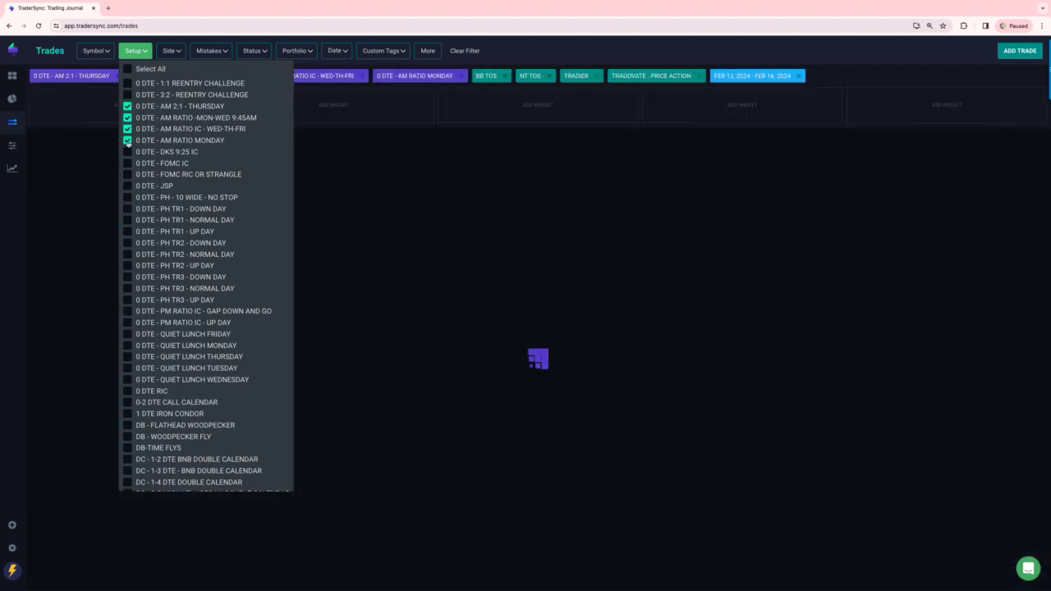
click(351, 251)
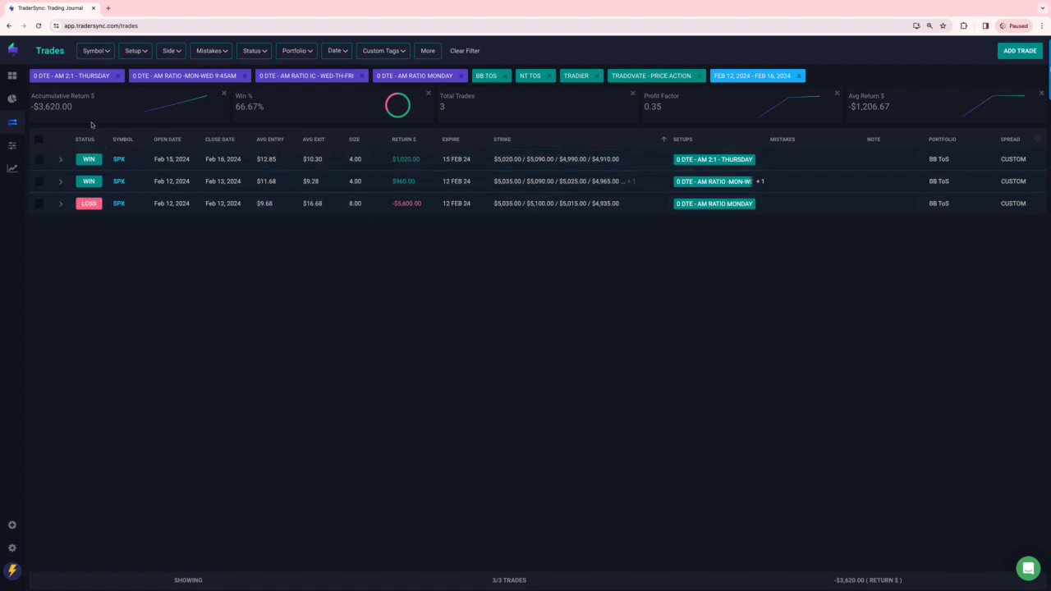
Replace the four AM setups in the trade filter with the 0 DTE - JSP setup
click(138, 52)
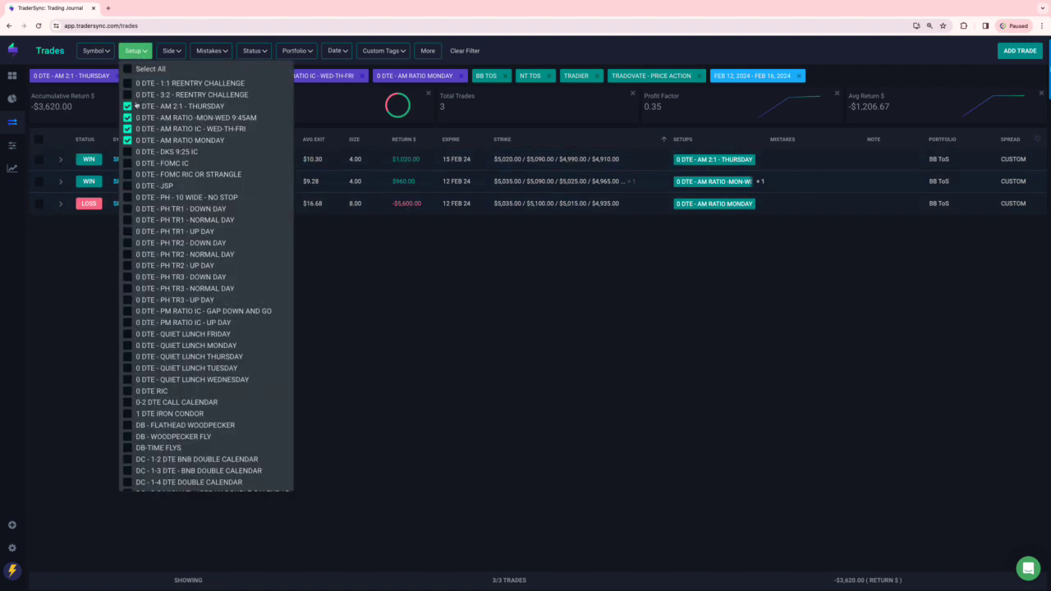
click(127, 117)
click(127, 106)
click(127, 129)
click(127, 141)
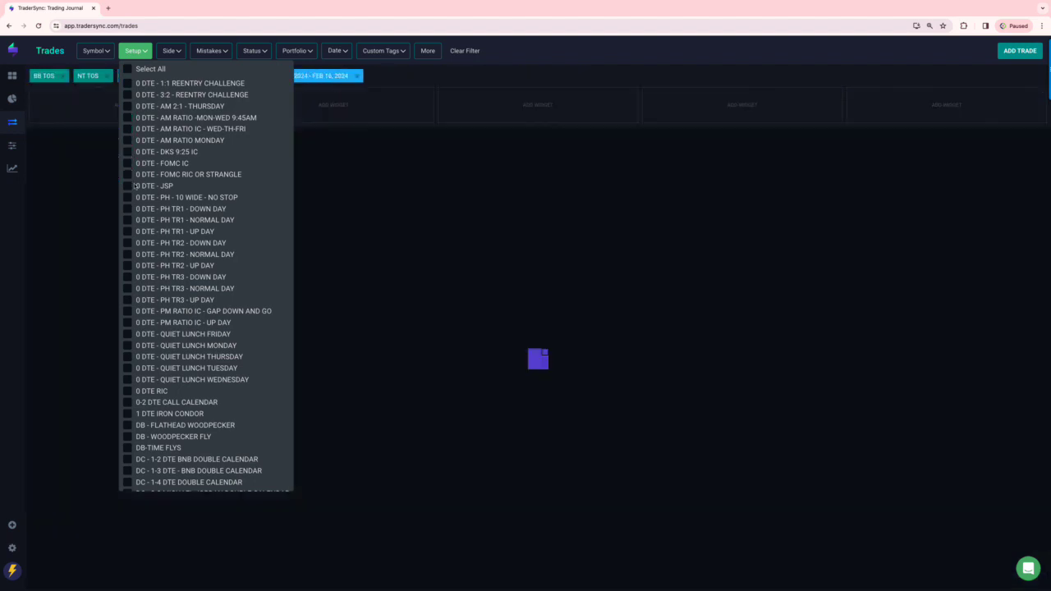
click(127, 186)
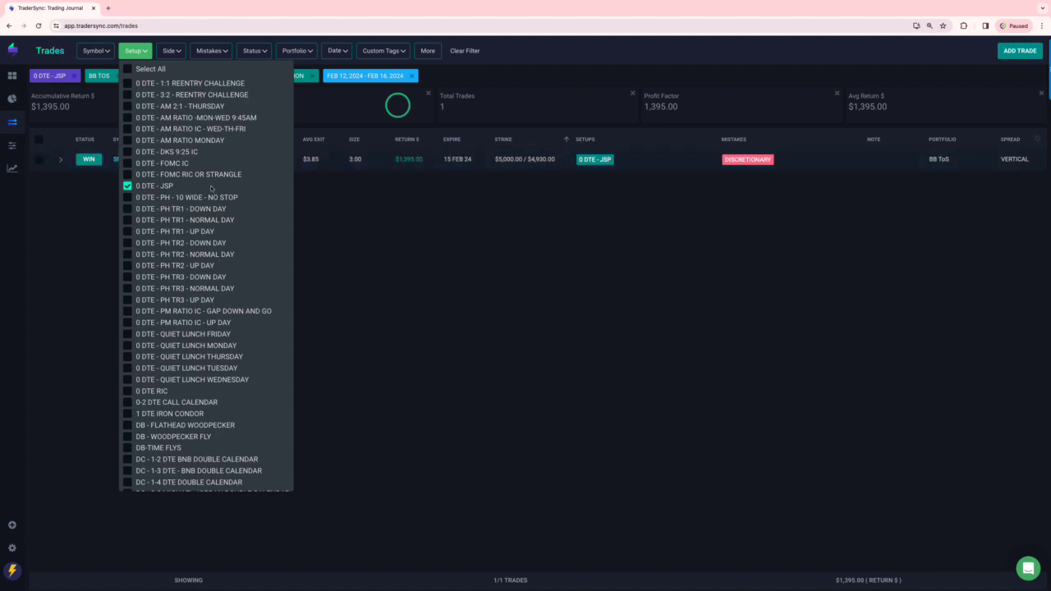
Replace 0 DTE - JSP in the setup filter with PH - 10 WIDE - NO STOP and the PH TR1 down, normal and up day setups
click(128, 197)
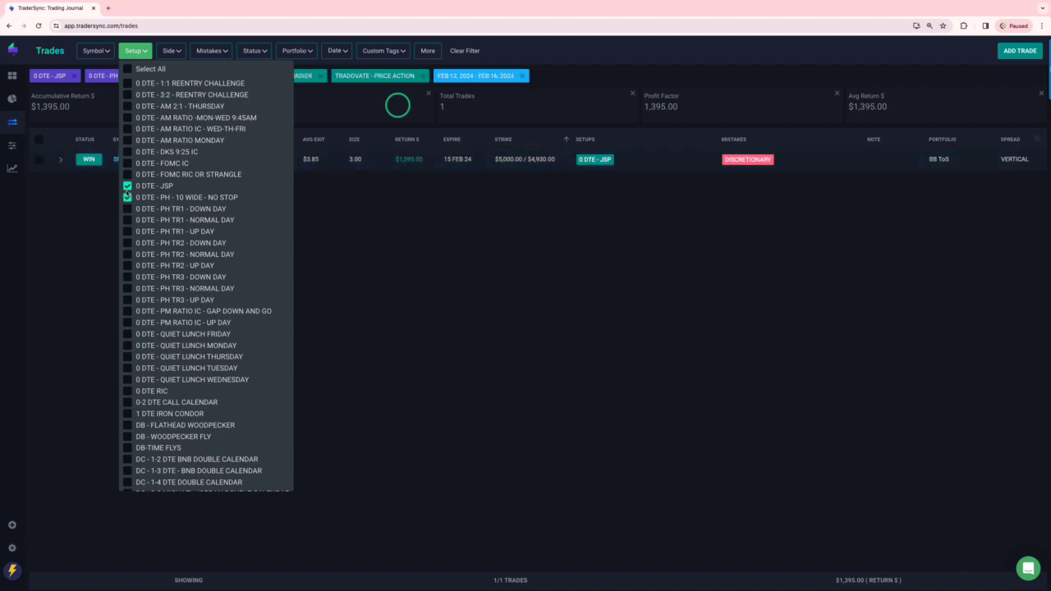
click(128, 187)
click(127, 208)
click(127, 220)
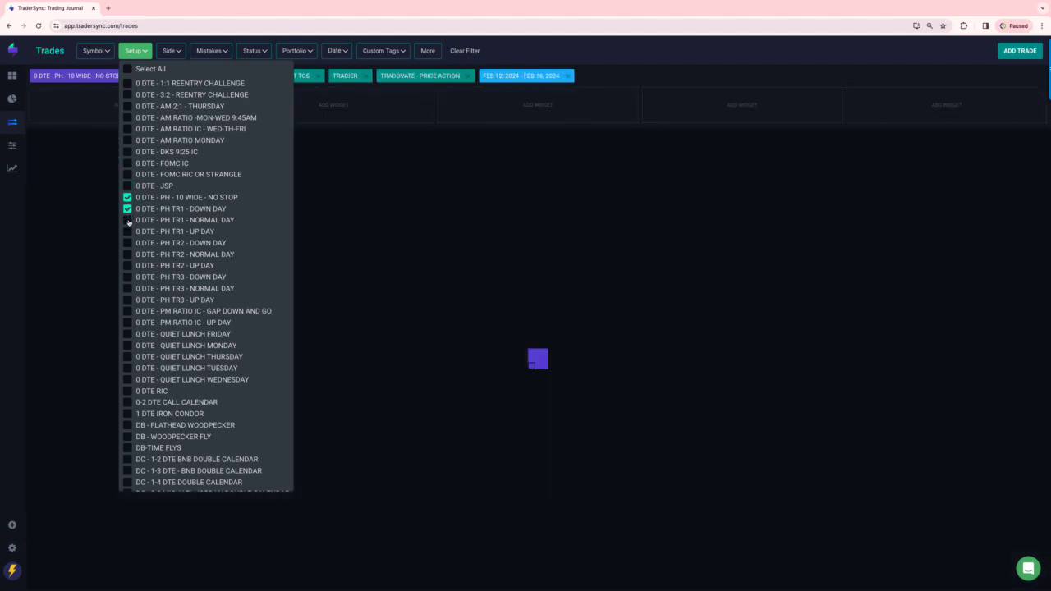
click(127, 231)
Add the PH TR2 and PH TR3 down, normal and up day setups to the filter and refresh the trade list
click(128, 243)
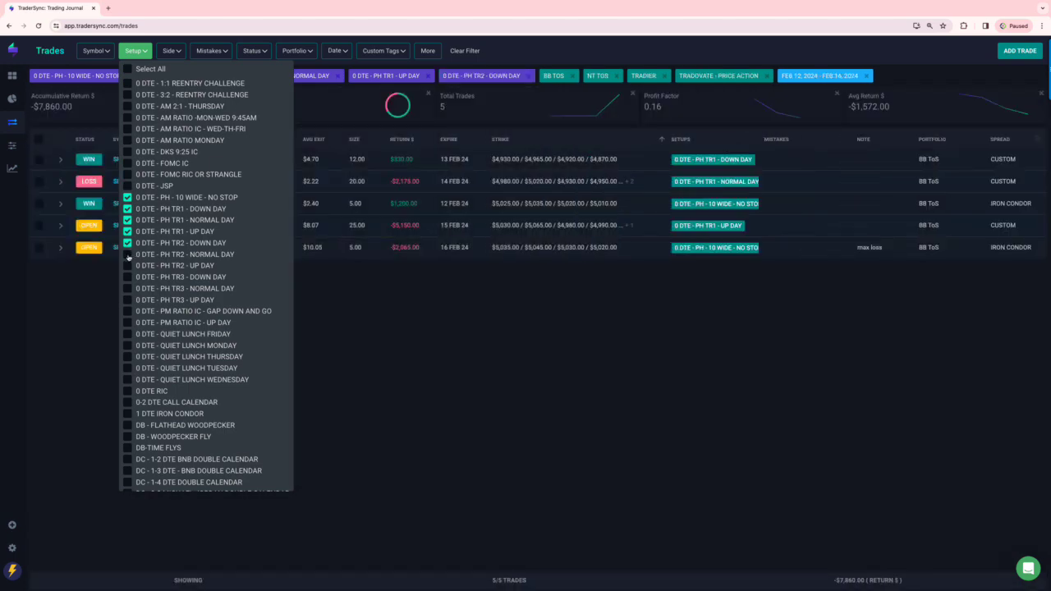
click(127, 255)
click(127, 265)
click(127, 276)
click(127, 288)
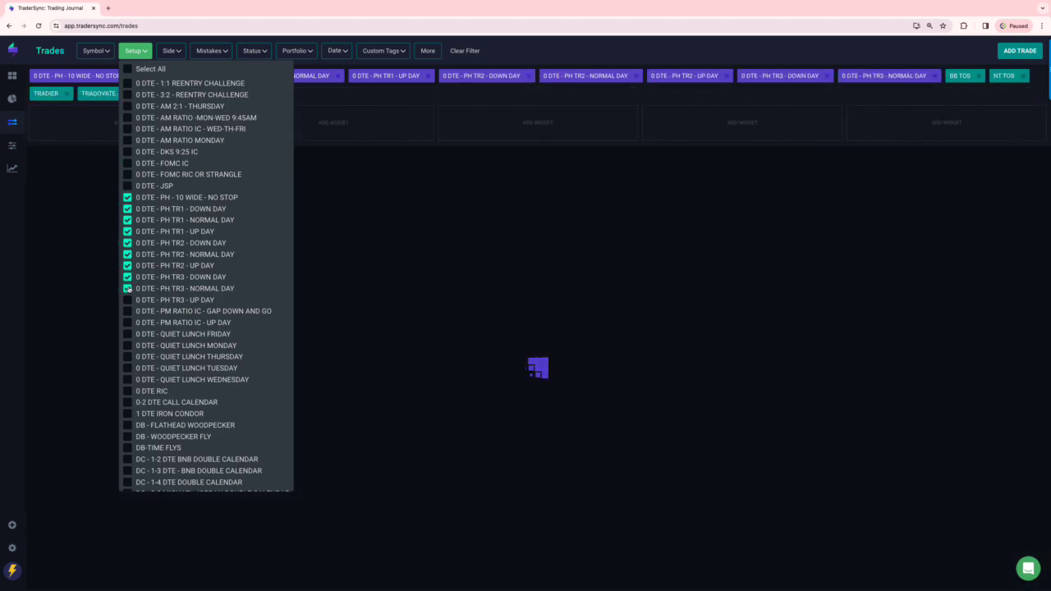
click(127, 300)
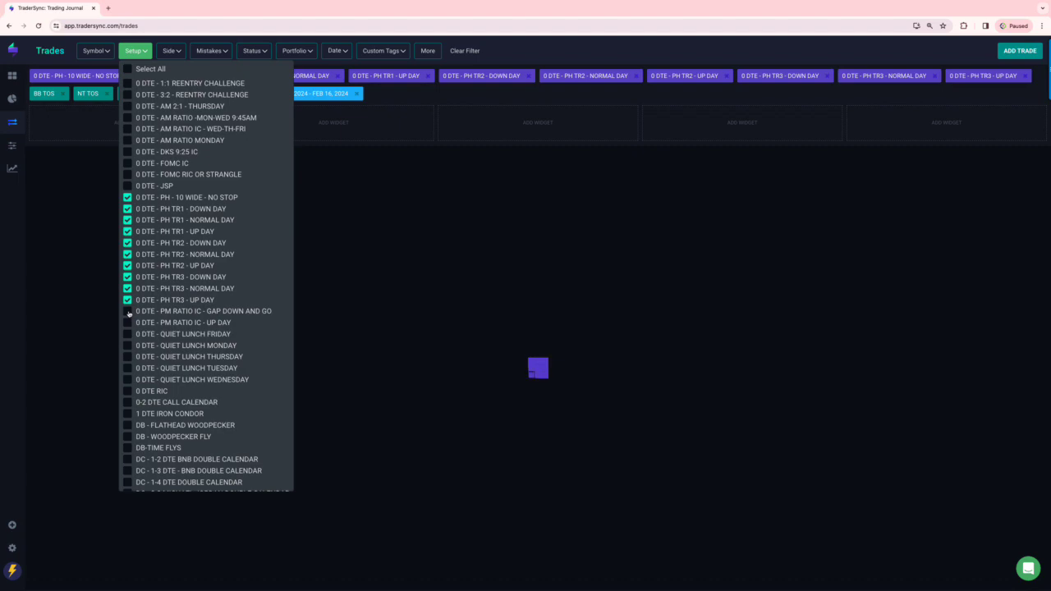
click(128, 312)
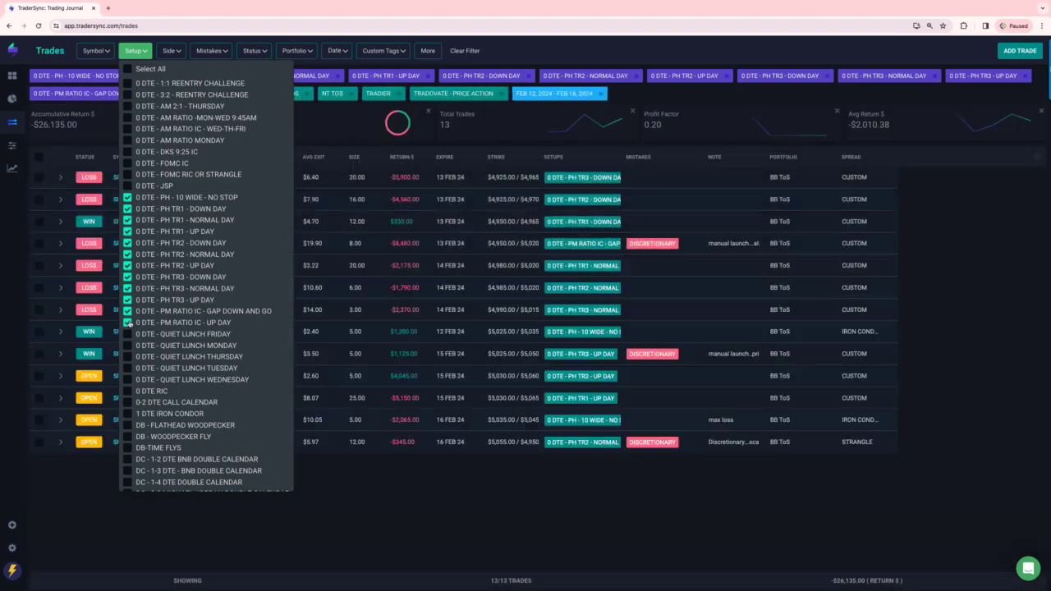
click(128, 311)
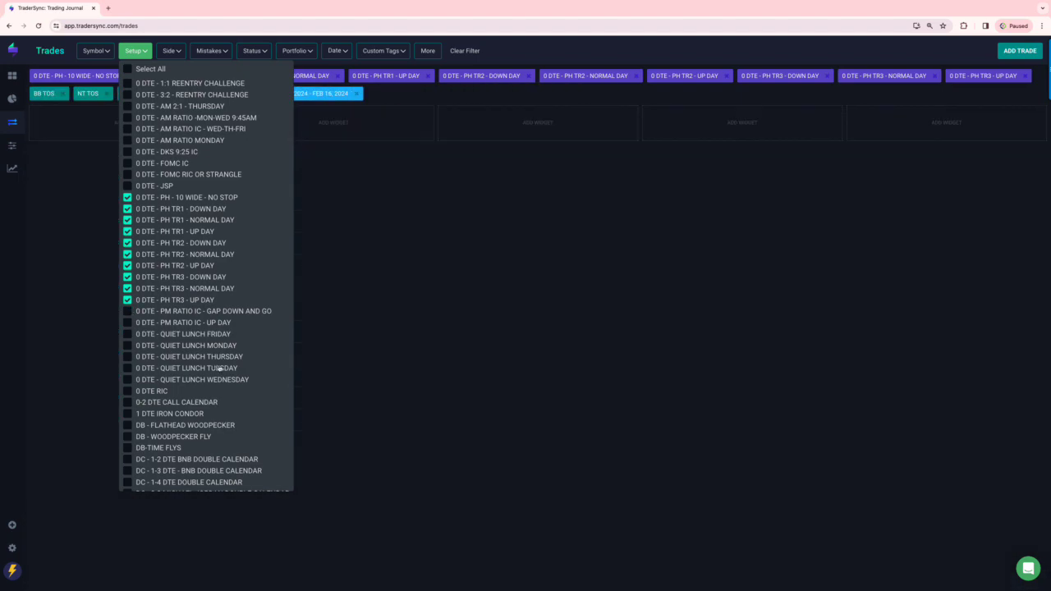
click(372, 499)
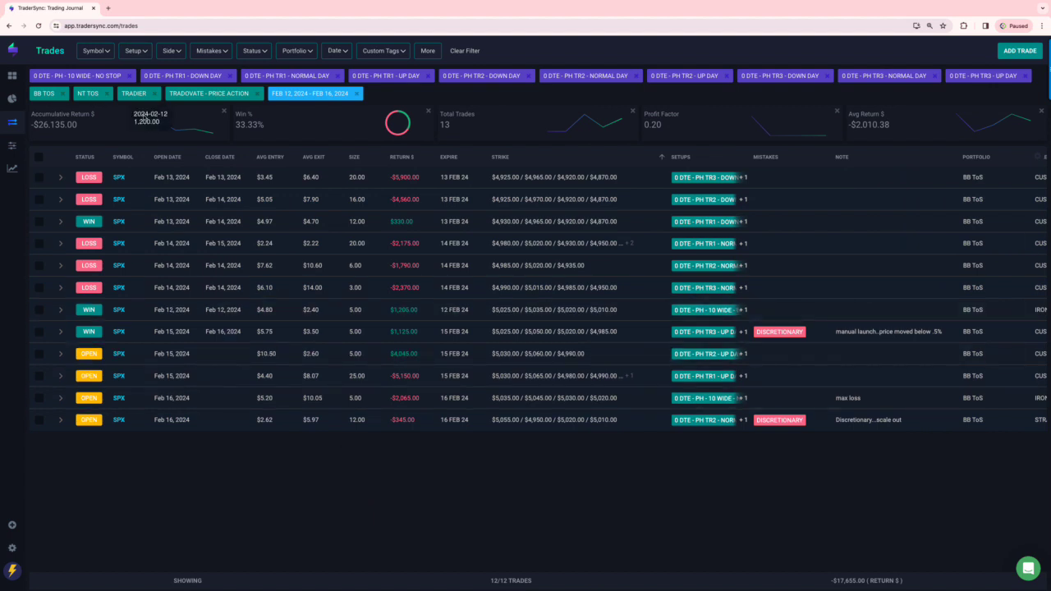
click(40, 25)
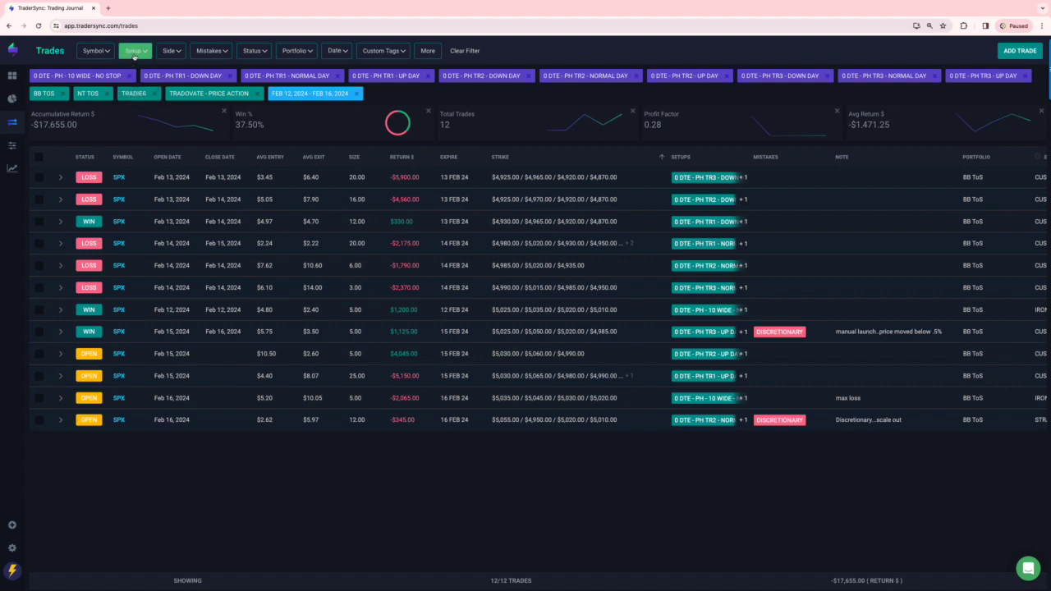
Replace all PH setups in the trade filter with PM RATIO IC - GAP DOWN AND GO and PM RATIO IC - UP DAY
click(135, 51)
click(128, 198)
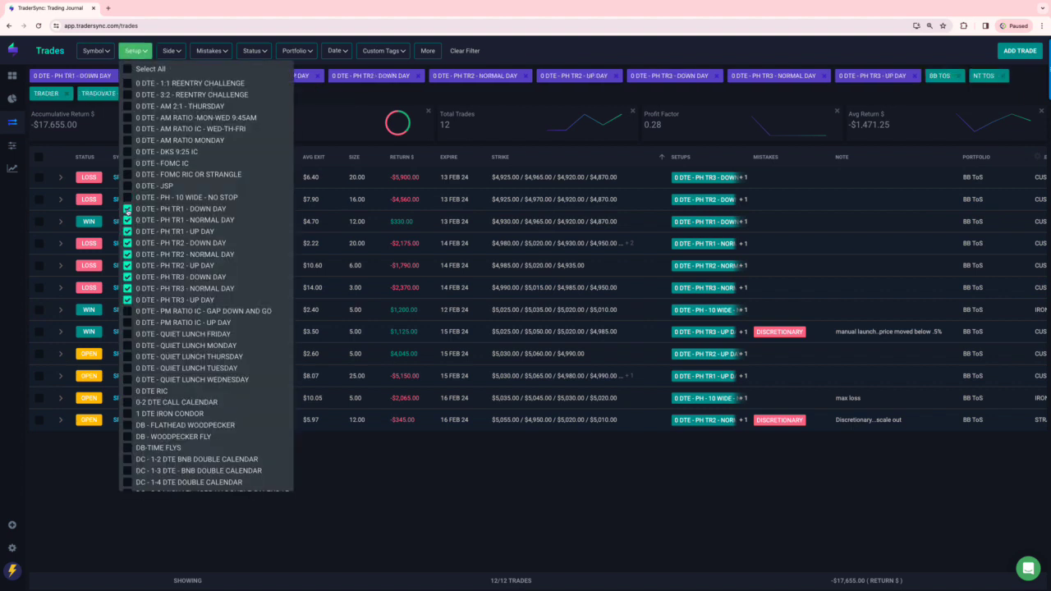
click(128, 208)
click(128, 220)
click(127, 232)
click(127, 243)
click(127, 254)
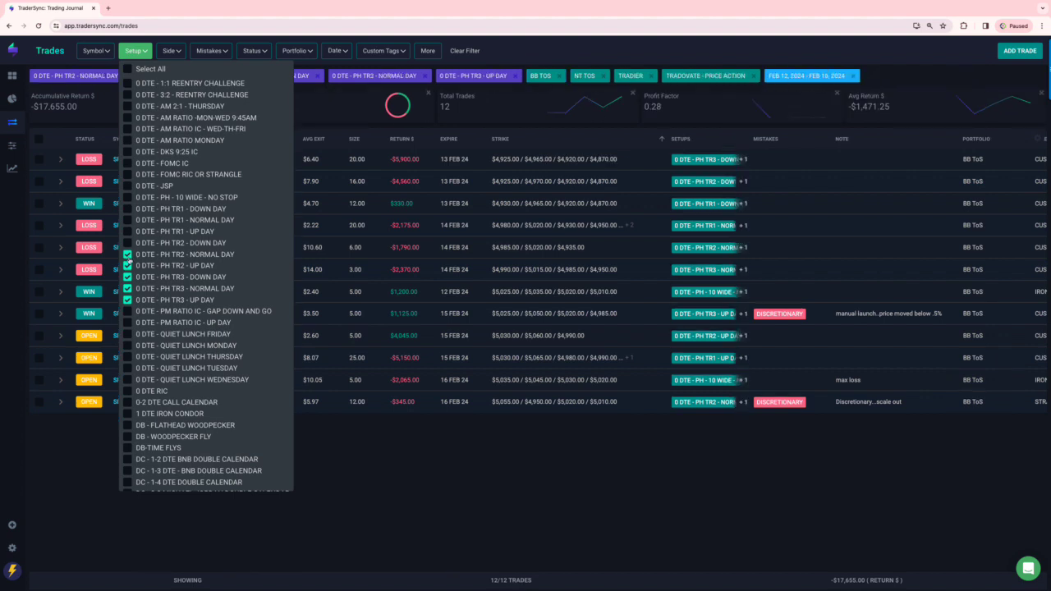
click(128, 266)
click(128, 277)
click(127, 288)
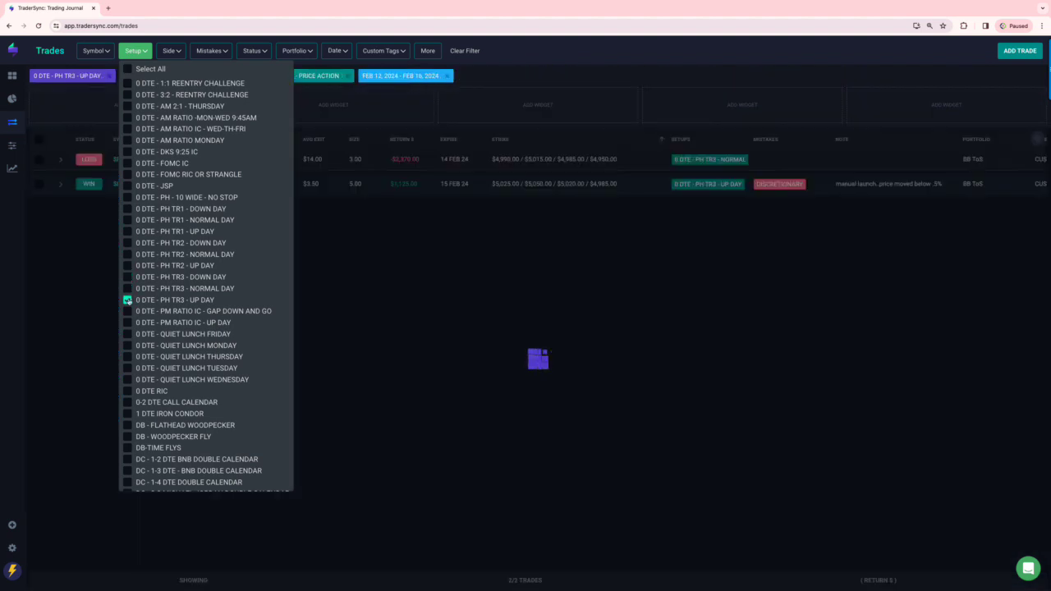
click(127, 300)
click(127, 311)
click(127, 323)
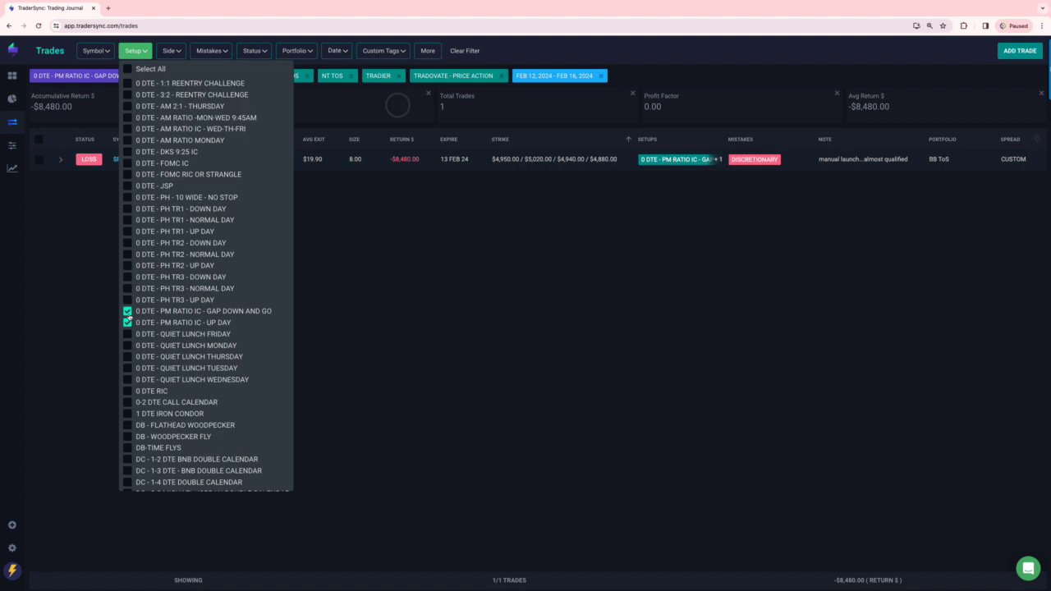
Replace the two PM RATIO IC setups in the trade filter with 0 DTE RIC
click(128, 391)
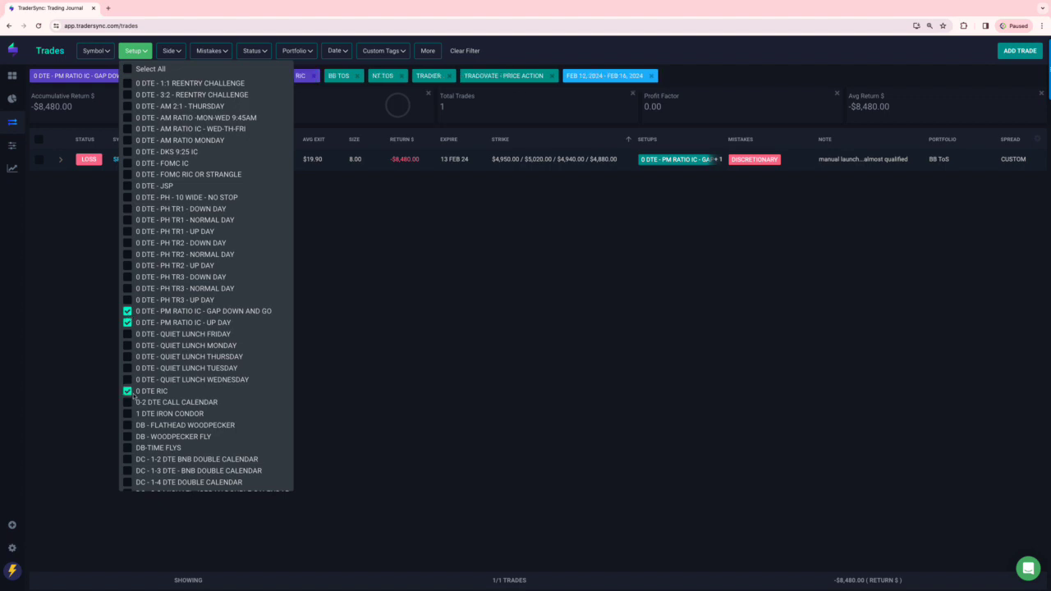
click(128, 323)
click(128, 311)
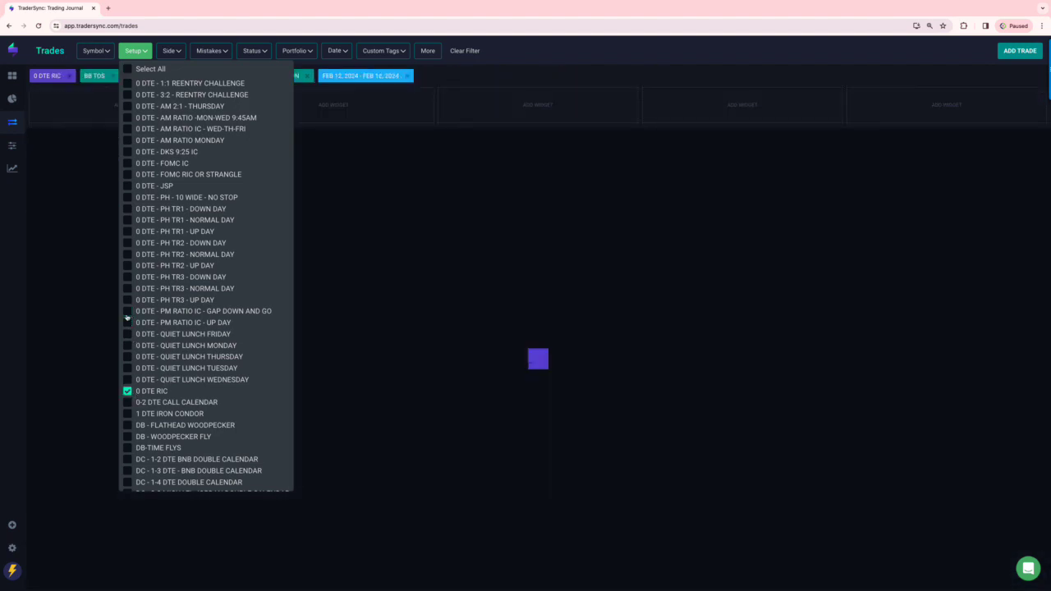
click(460, 247)
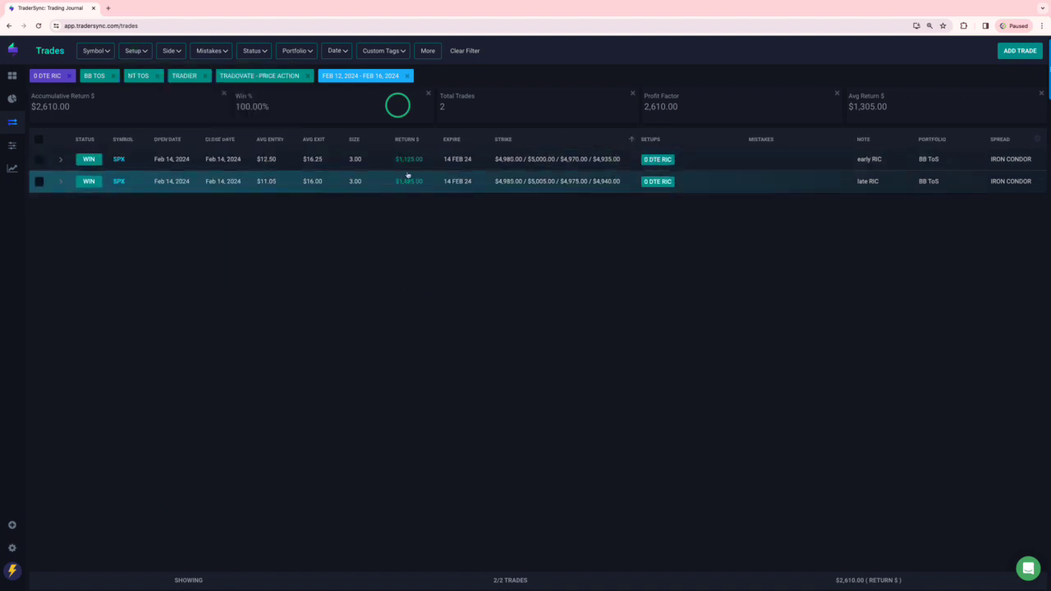
Replace 0 DTE RIC in the setup filter with 0-2 DTE CALL CALENDAR
click(135, 51)
click(127, 392)
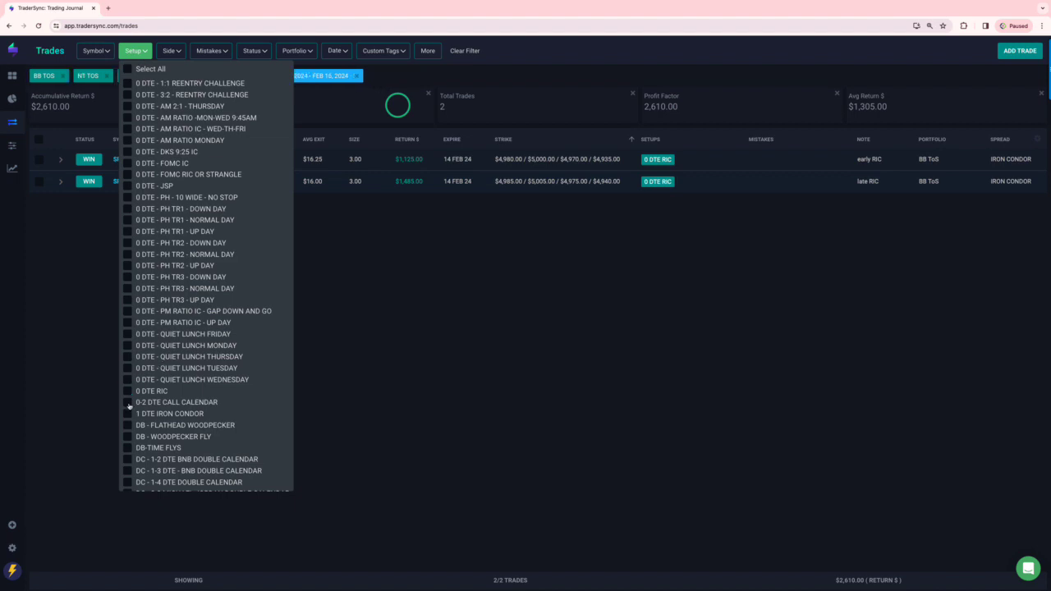
click(127, 402)
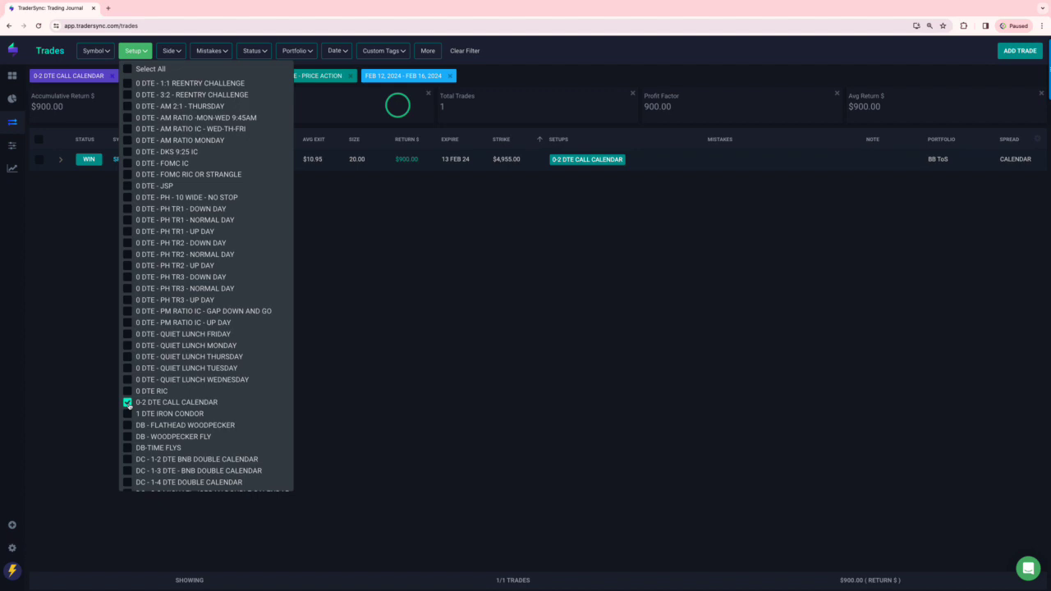
Replace 0-2 DTE CALL CALENDAR in the setup filter with 1 DTE IRON CONDOR and refresh the trade list
click(127, 403)
click(127, 413)
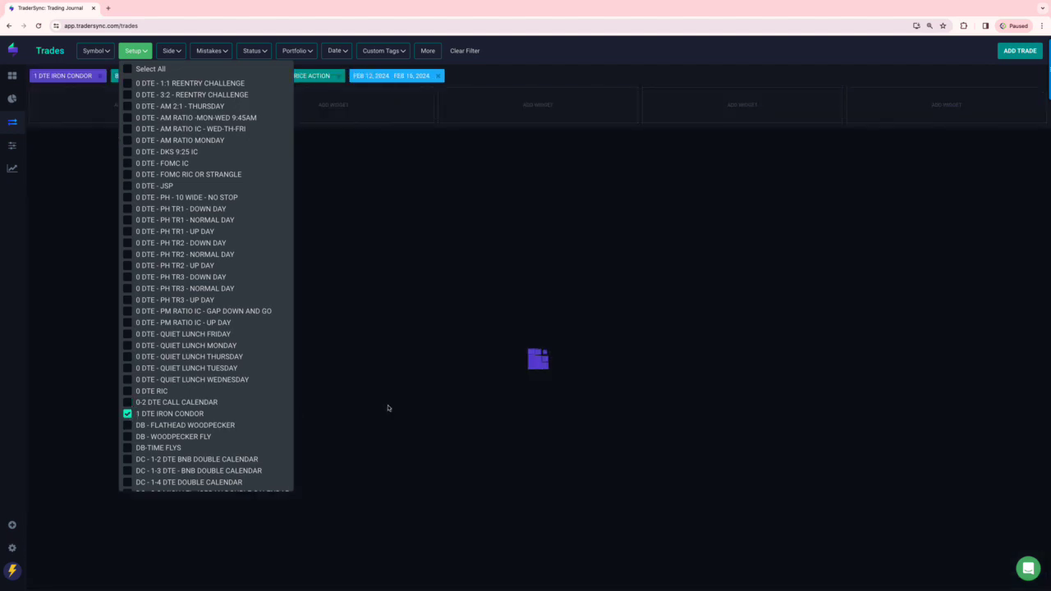
click(401, 406)
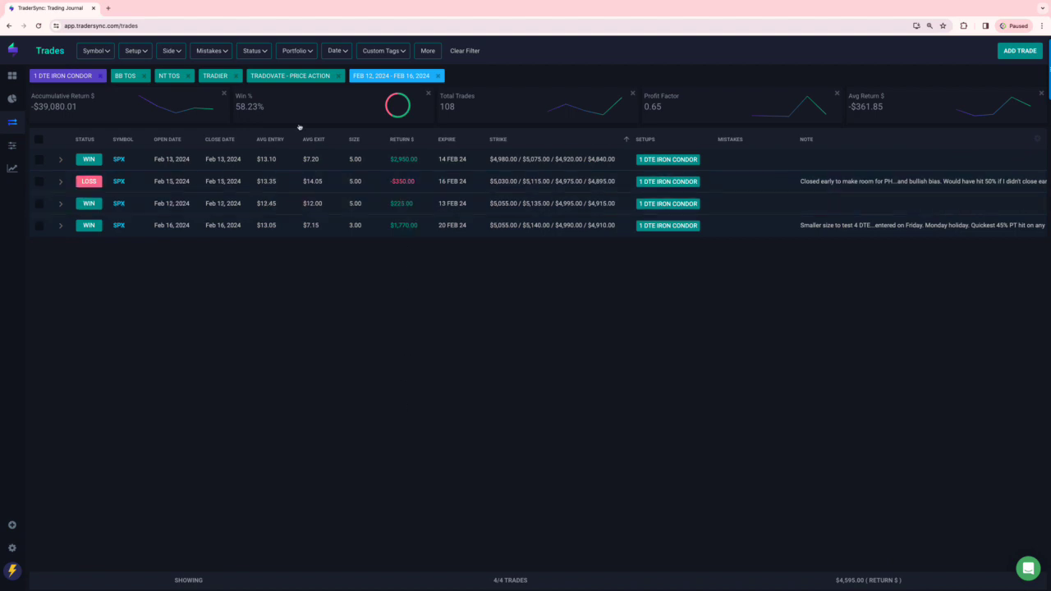
click(38, 25)
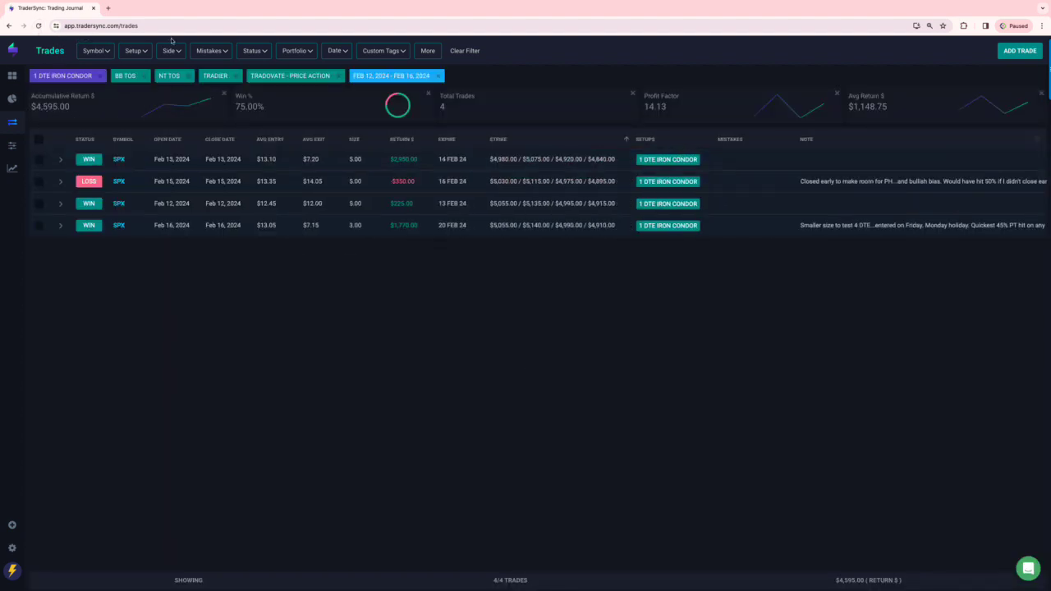
Replace 1 DTE IRON CONDOR in the setup filter with DB-TIME FLYS
click(141, 51)
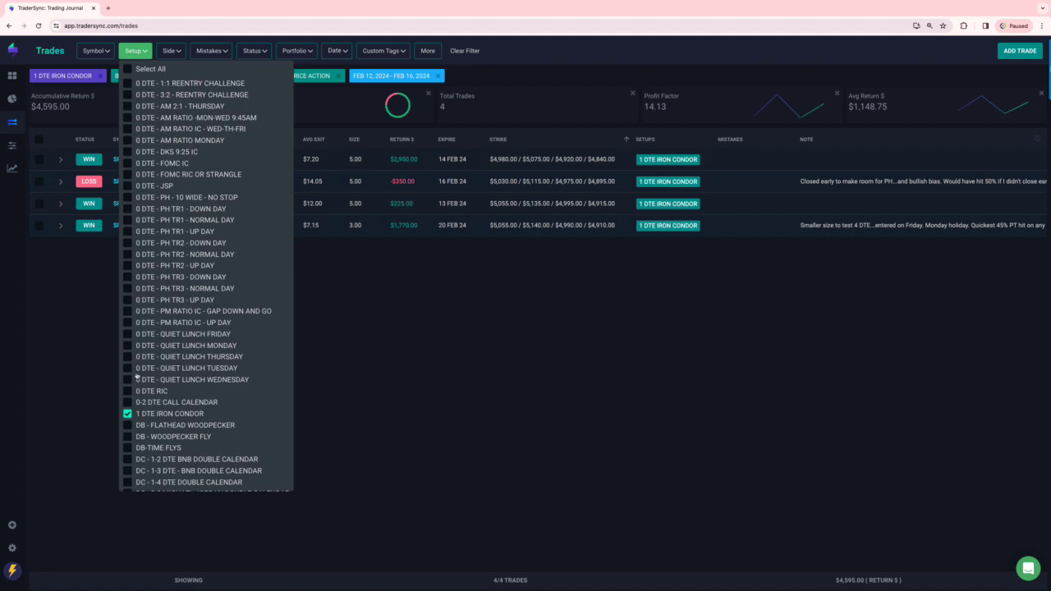
click(127, 414)
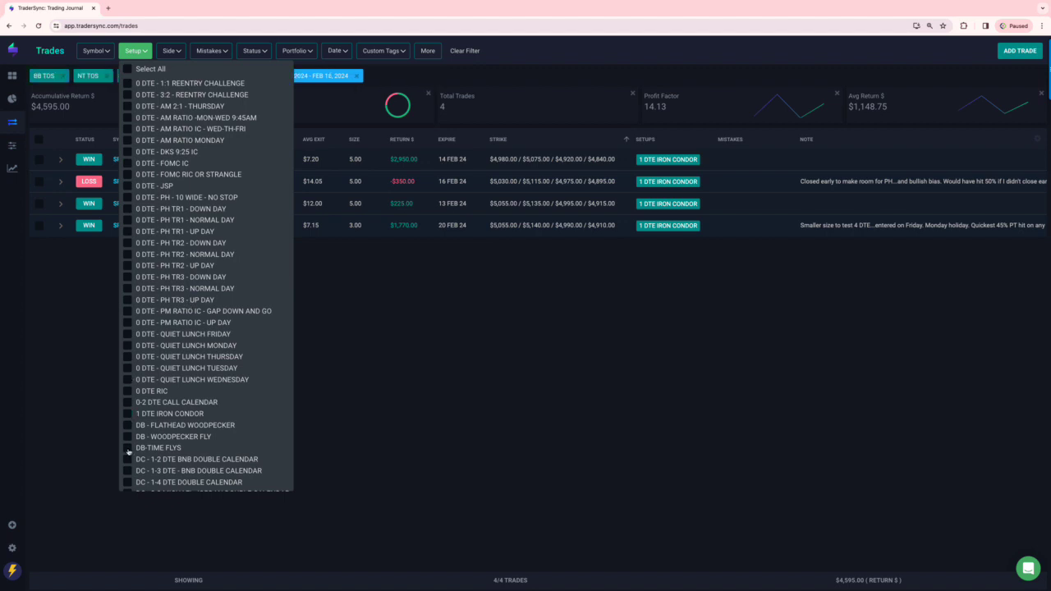
click(127, 448)
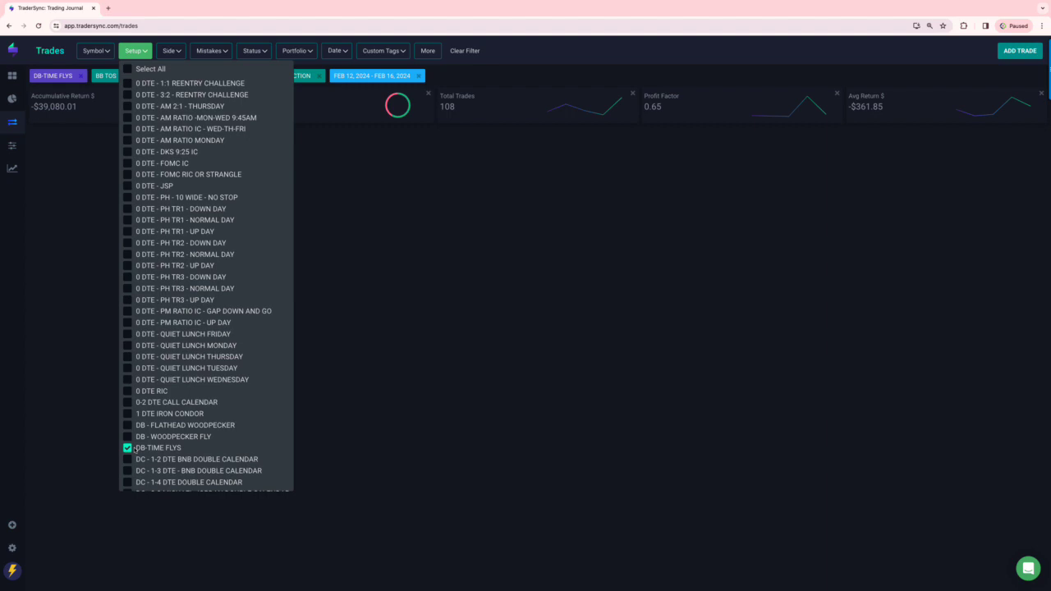
Replace DB-TIME FLYS in the setup filter with the six DC setups from 1-2 DTE BNB DOUBLE CALENDAR through 2-5 DTE - WEDNESDAY ENTRY
click(128, 448)
click(127, 459)
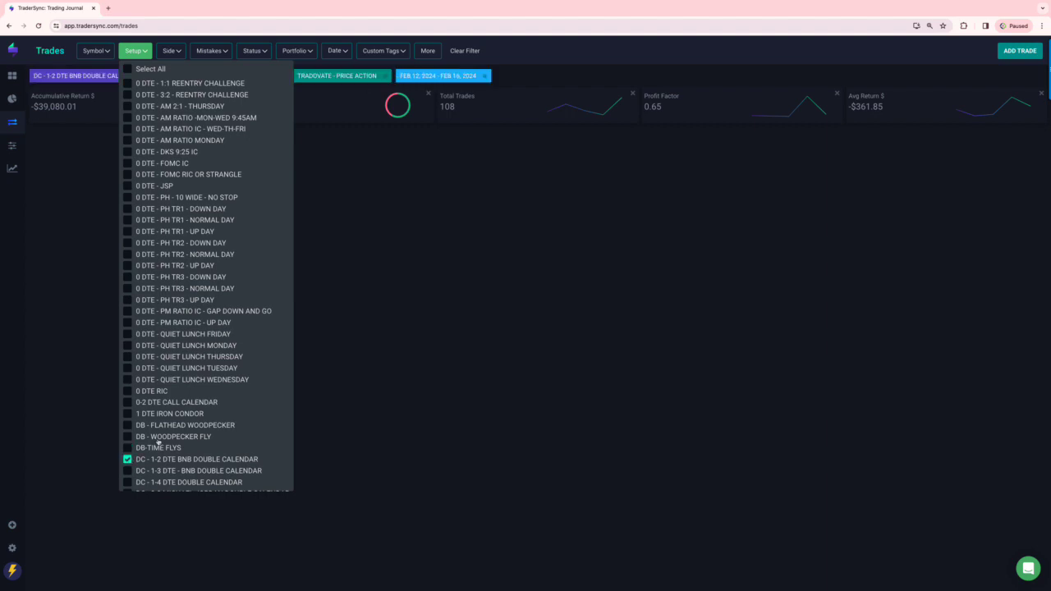
scroll(156, 447, down, 5)
click(128, 280)
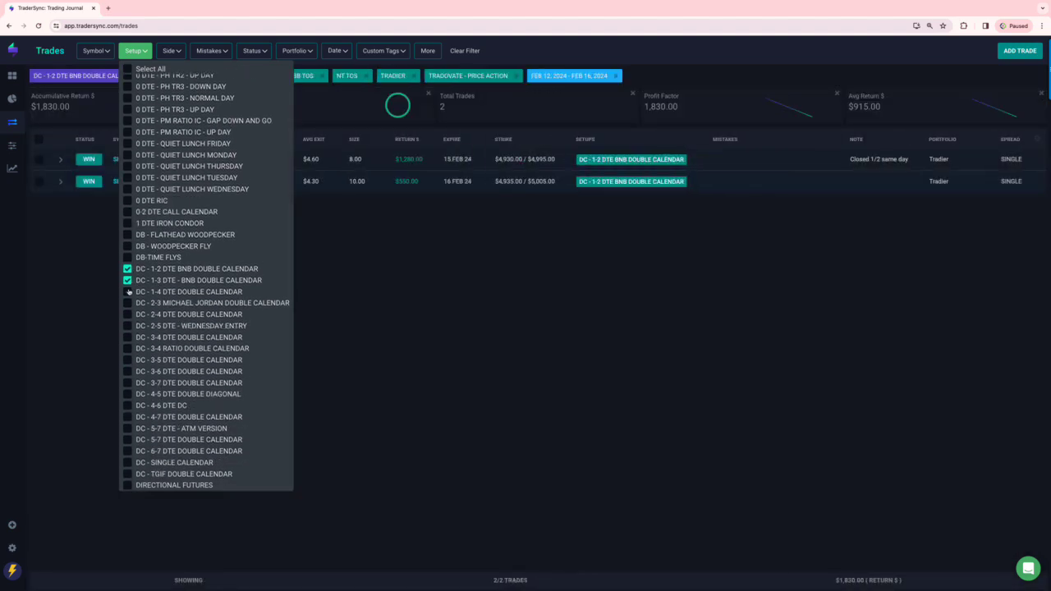
click(128, 291)
click(127, 303)
click(127, 315)
click(127, 325)
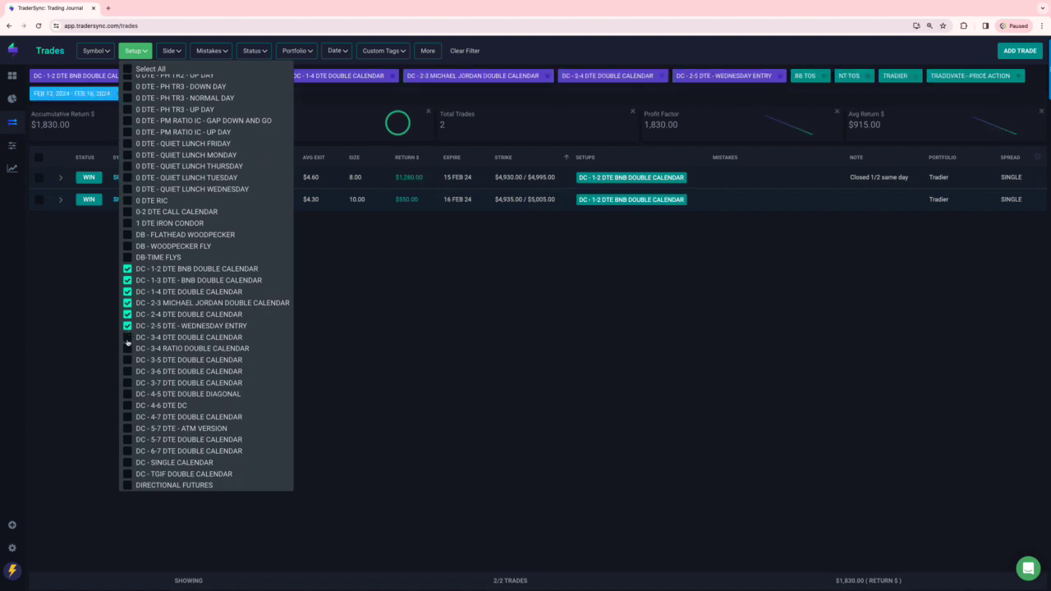
Add the eight DC setups from 3-4 DTE DOUBLE CALENDAR through 4-7 DTE DOUBLE CALENDAR to the filter
click(127, 337)
click(128, 348)
click(127, 360)
click(127, 371)
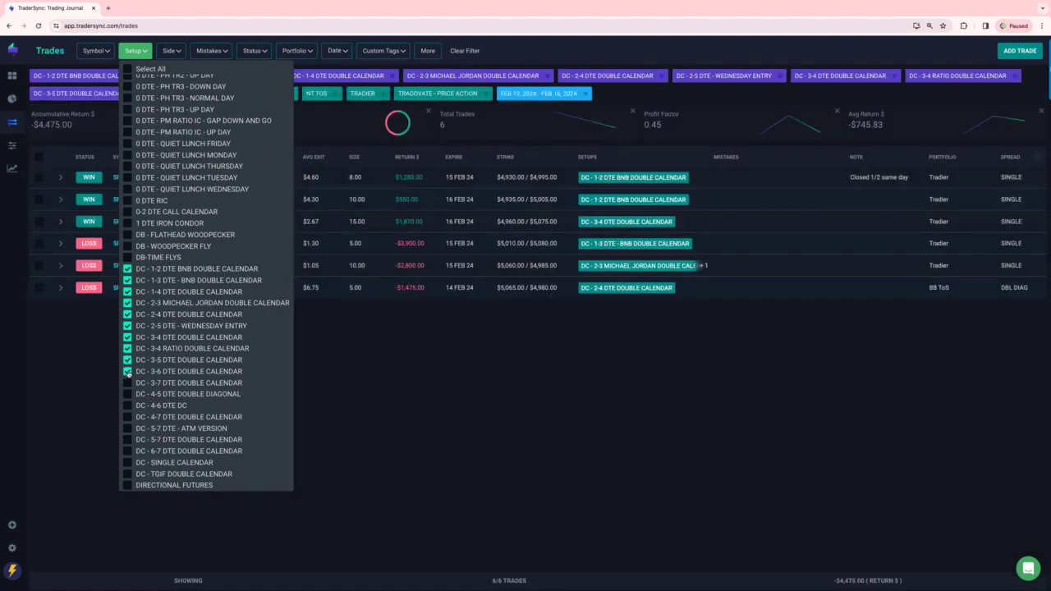
click(127, 382)
click(127, 394)
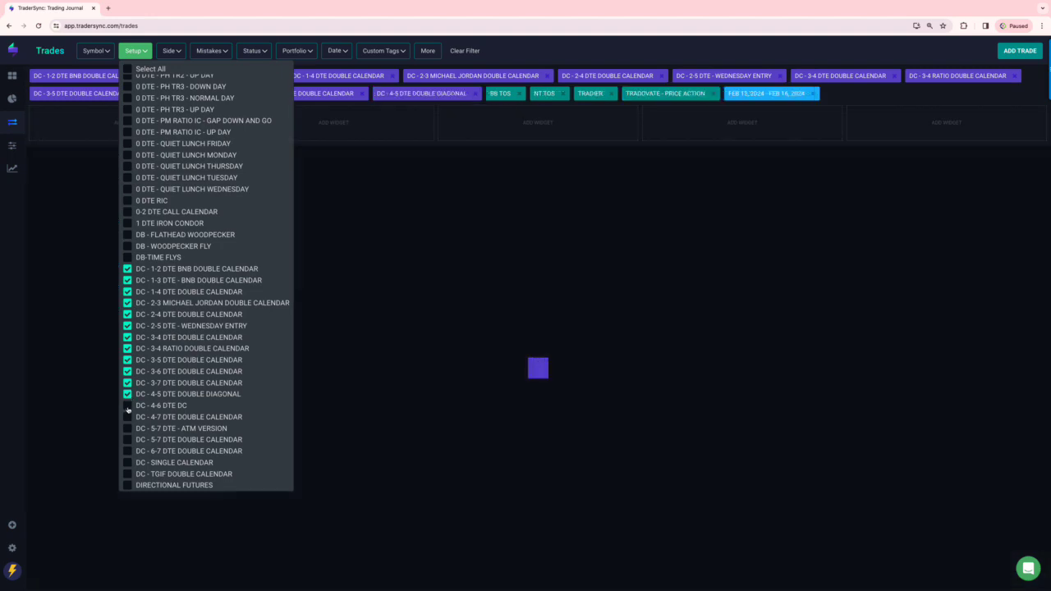
click(127, 405)
click(127, 417)
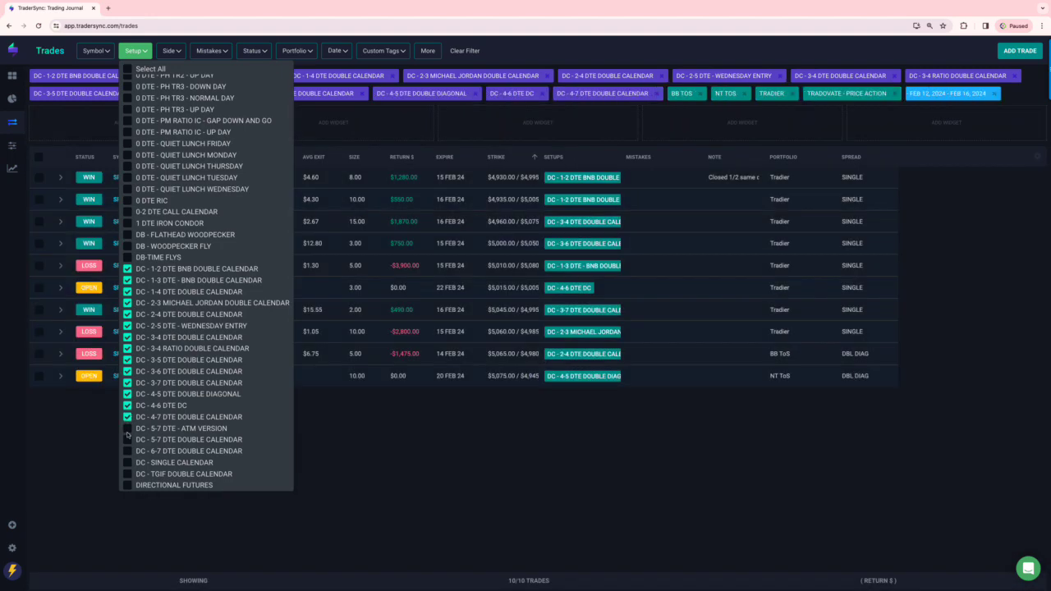
Add the DC setups from 5-7 DTE - ATM VERSION through TGIF DOUBLE CALENDAR to the filter and refresh the trade list
click(127, 429)
click(127, 439)
click(127, 451)
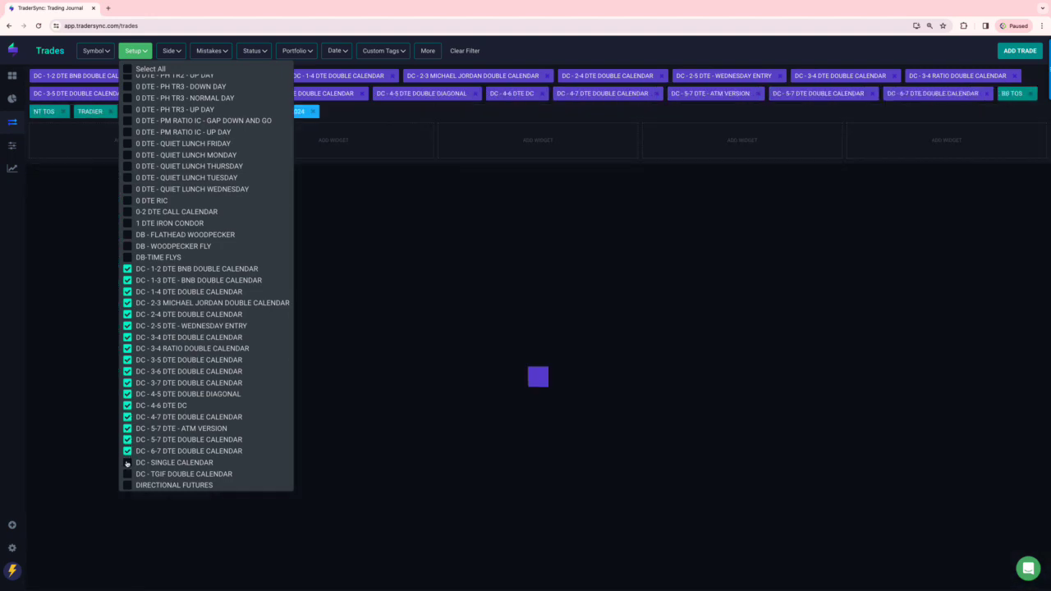
click(127, 462)
click(127, 474)
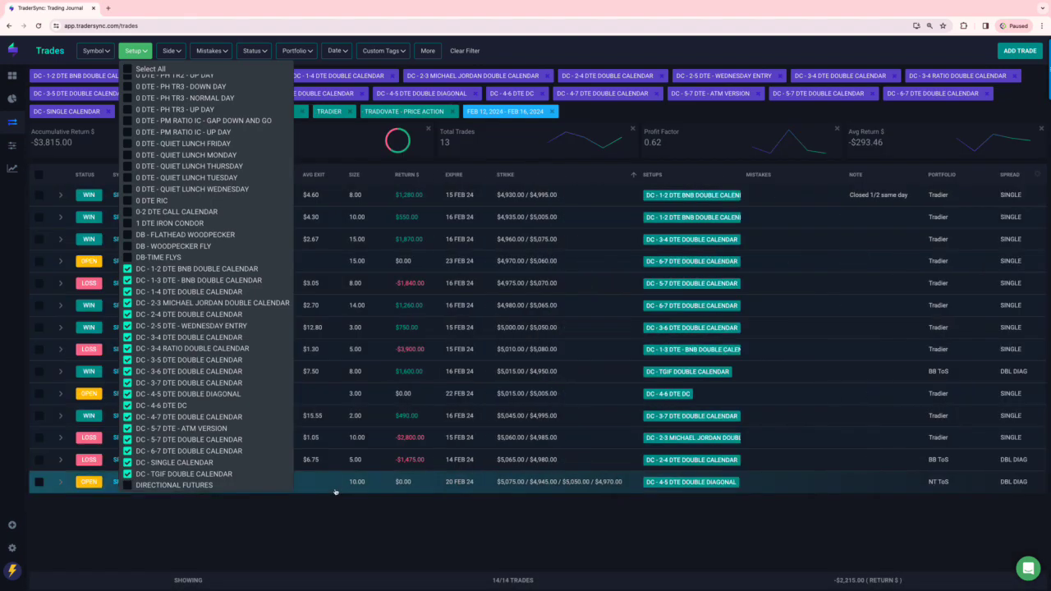
click(335, 520)
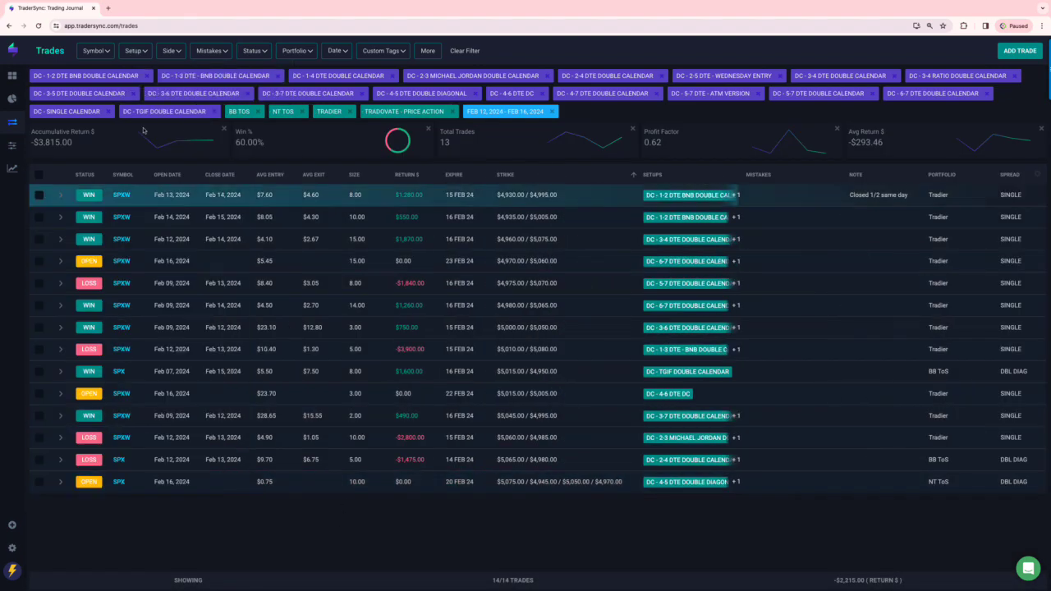
click(38, 26)
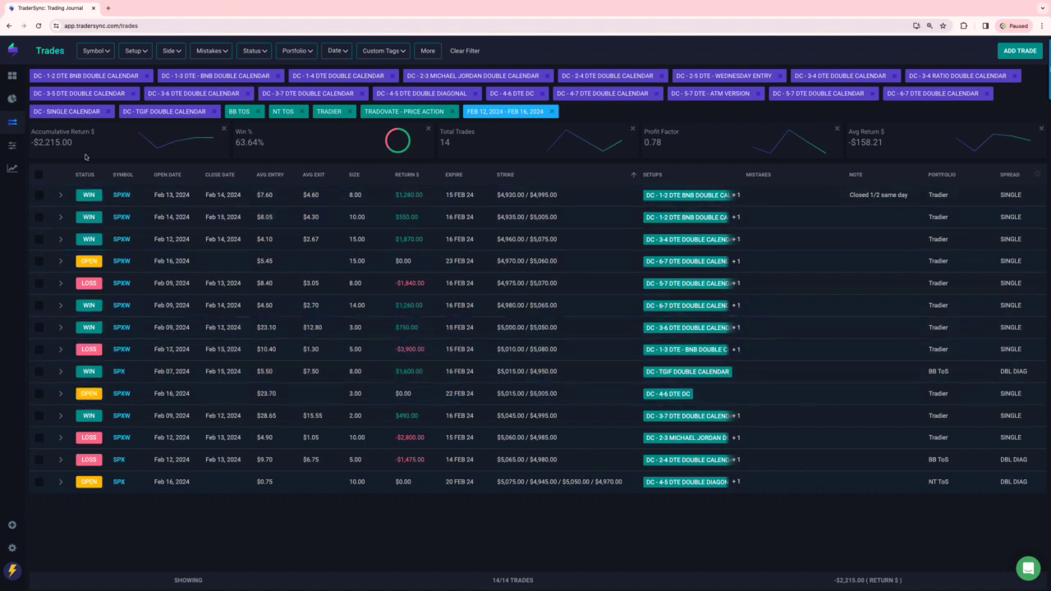
Add DIRECTIONAL FUTURES to the setup filter and remove the DC setups from TGIF DOUBLE CALENDAR back through 4-6 DTE DC
click(136, 52)
scroll(142, 216, down, 5)
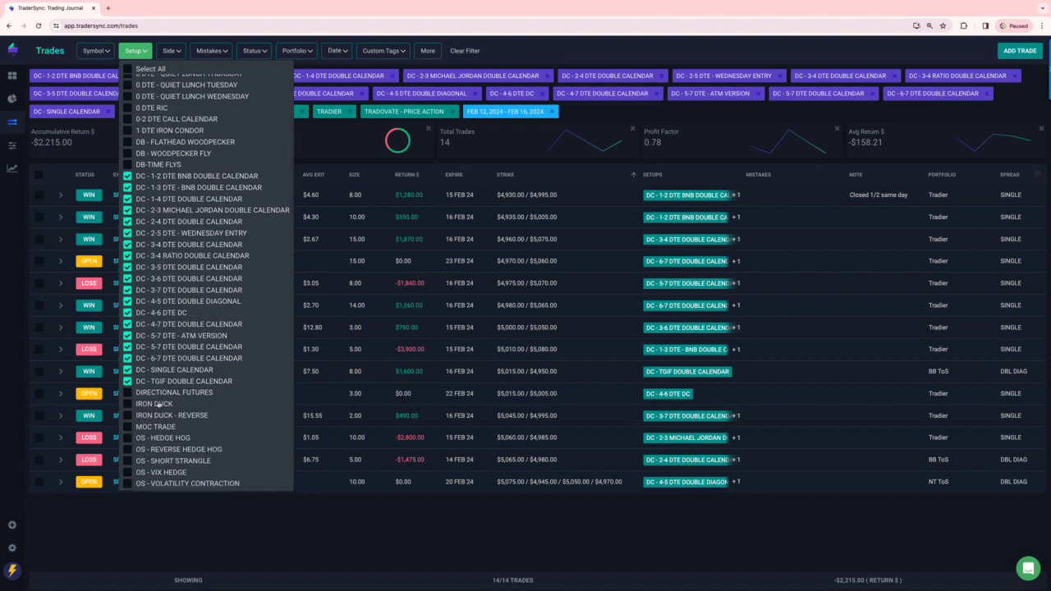
click(128, 394)
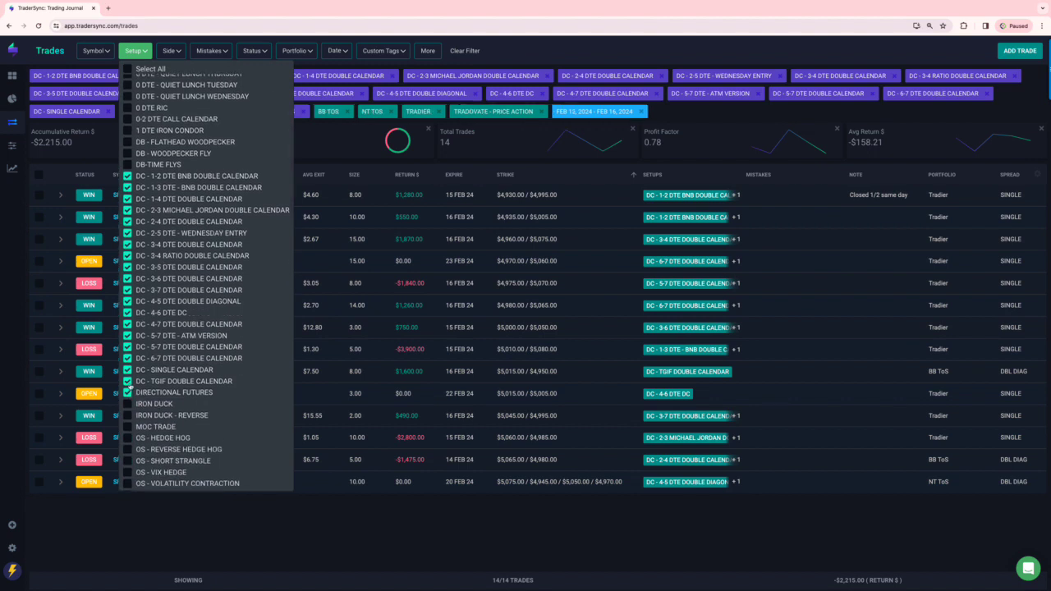
click(127, 381)
click(127, 370)
click(127, 358)
click(127, 347)
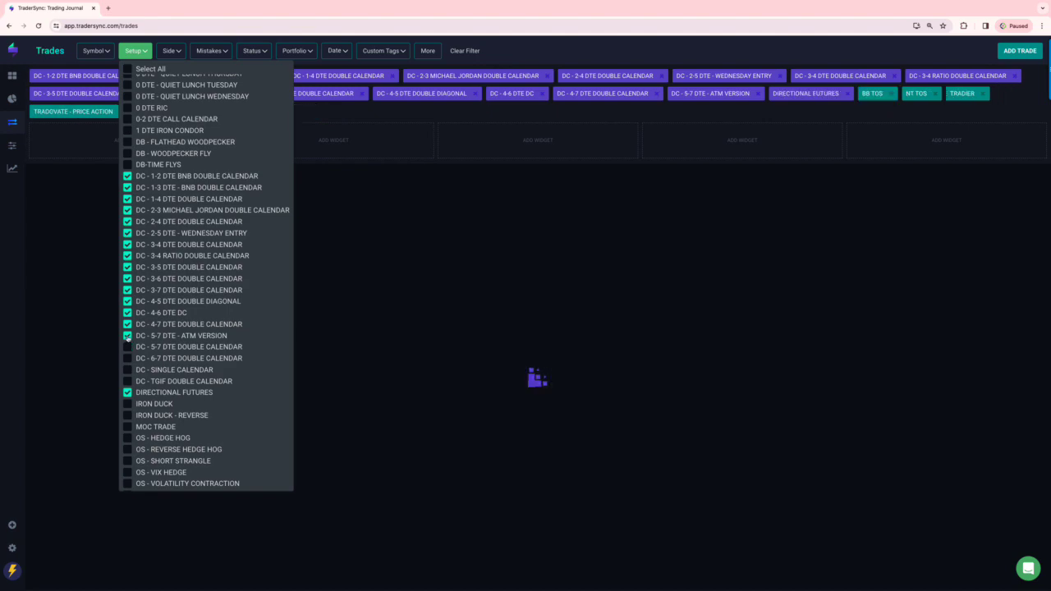
click(127, 334)
click(128, 323)
click(127, 312)
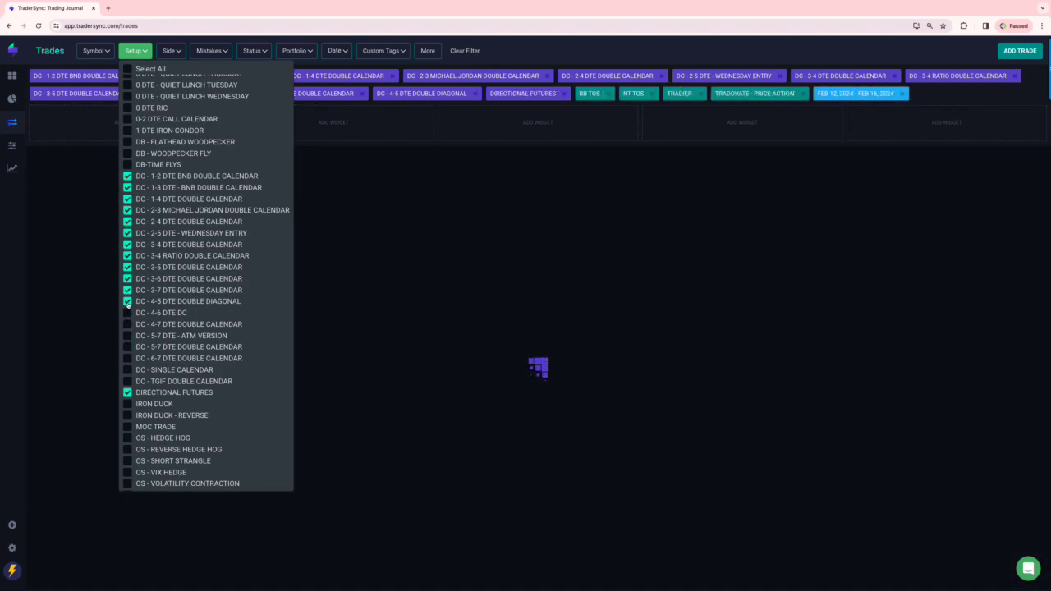
Remove the DC setups from 4-5 DTE DOUBLE DIAGONAL back through 2-5 DTE - WEDNESDAY ENTRY from the filter
click(127, 301)
click(128, 289)
click(127, 278)
click(127, 267)
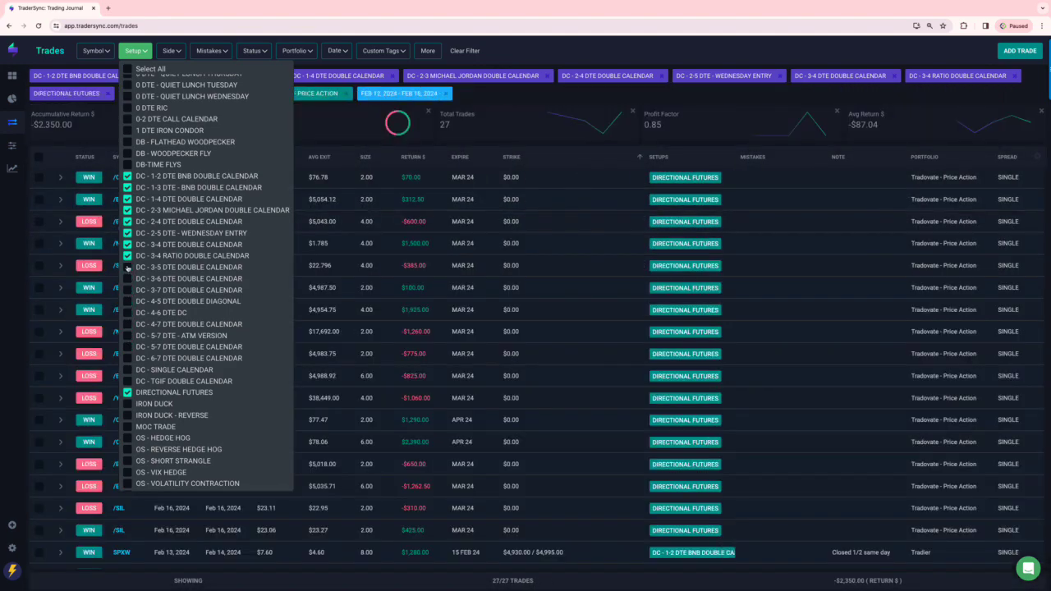
click(127, 256)
click(127, 244)
click(127, 232)
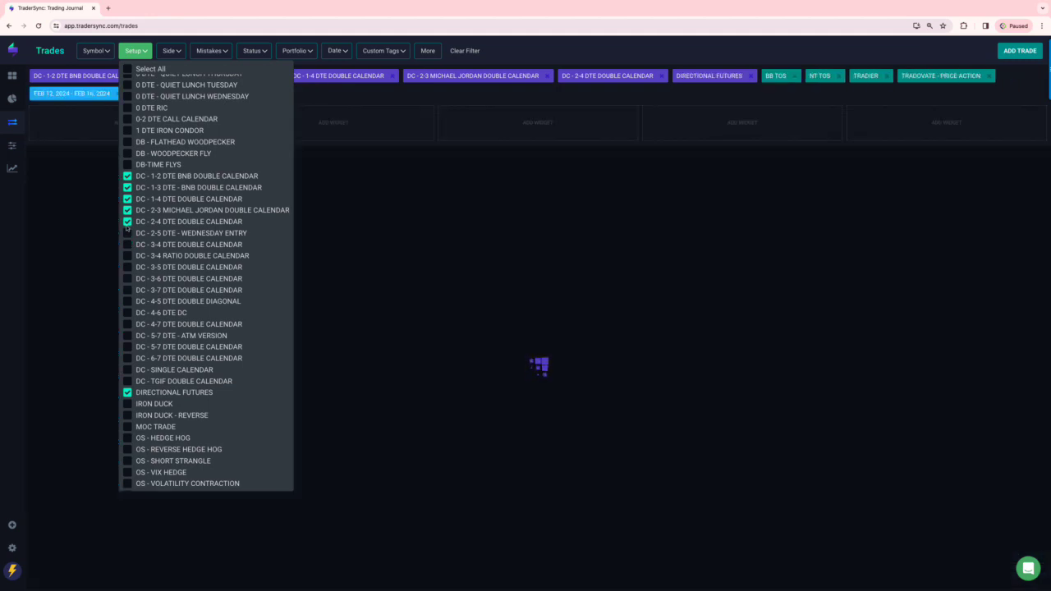
Remove the remaining DC setups, 2-4 DTE back through 1-2 DTE BNB, leaving DIRECTIONAL FUTURES, and refresh the trade list
click(127, 222)
click(128, 210)
click(127, 198)
click(128, 187)
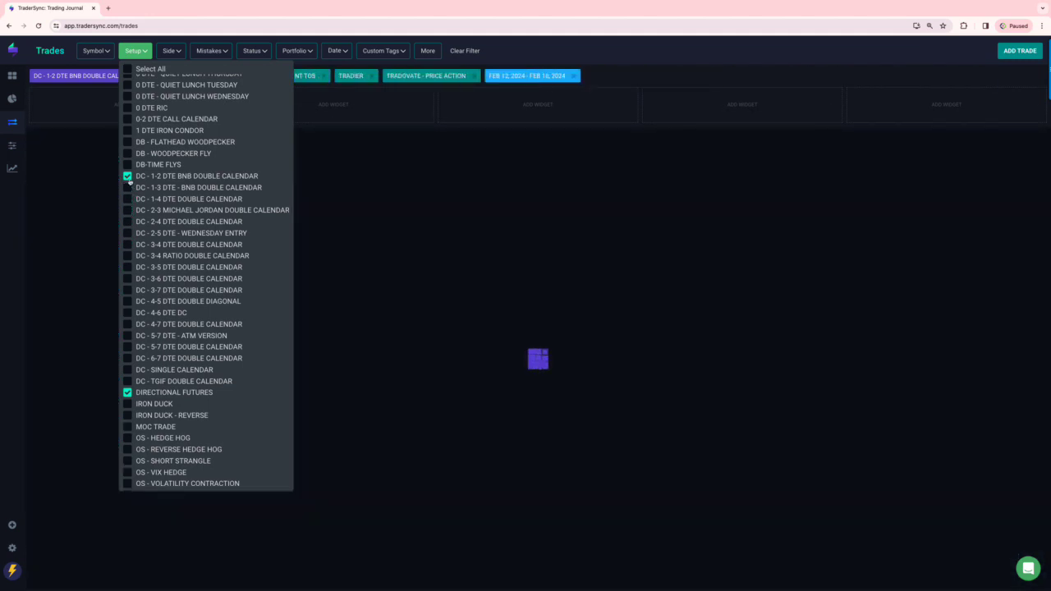
click(127, 176)
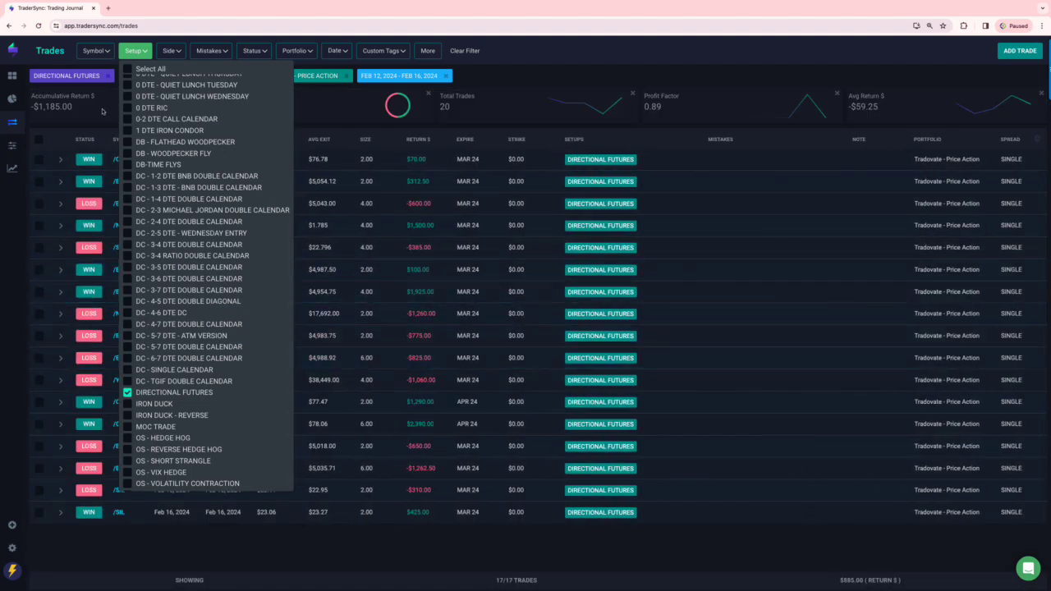
click(39, 27)
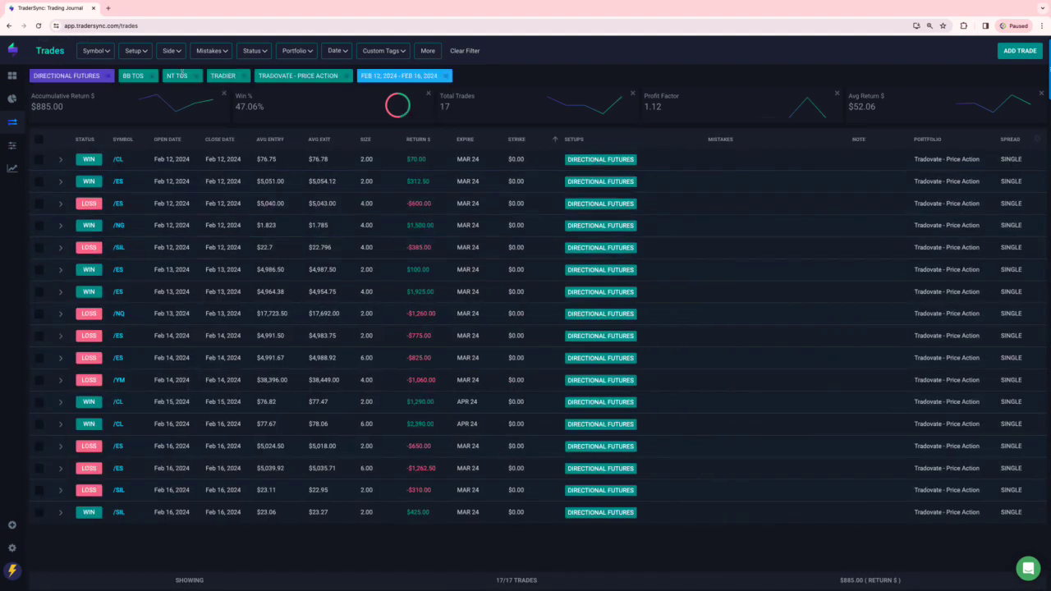
Replace DIRECTIONAL FUTURES in the setup filter with IRON DUCK
click(136, 51)
scroll(190, 365, down, 10)
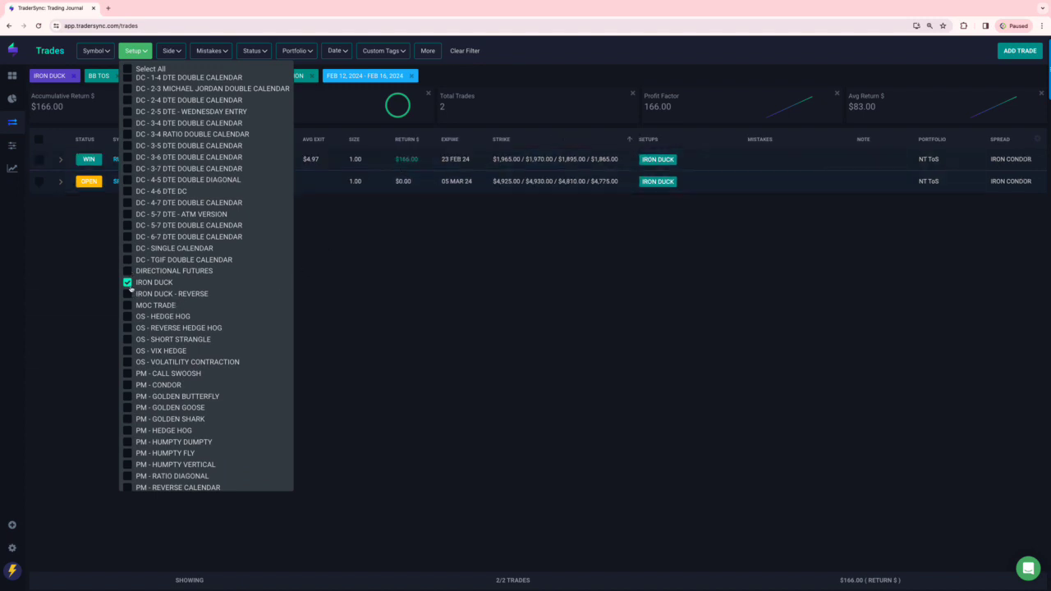
Replace IRON DUCK in the filter with OS - HEDGE HOG, REVERSE HEDGE HOG, SHORT STRANGLE, VIX HEDGE and VOLATILITY CONTRACTION, and refresh the trade list
click(128, 317)
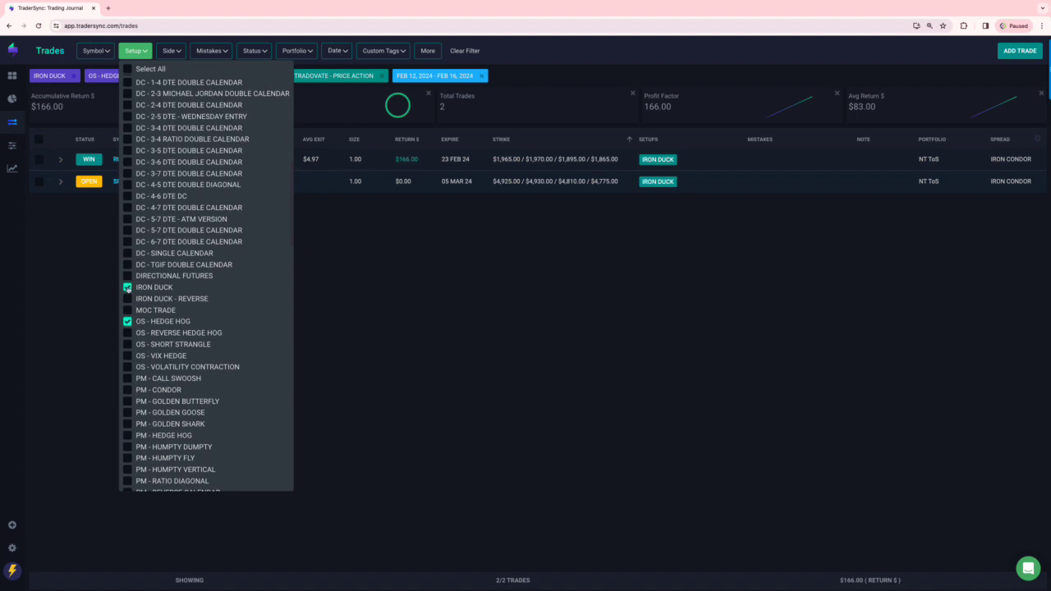
click(128, 289)
click(128, 335)
click(128, 347)
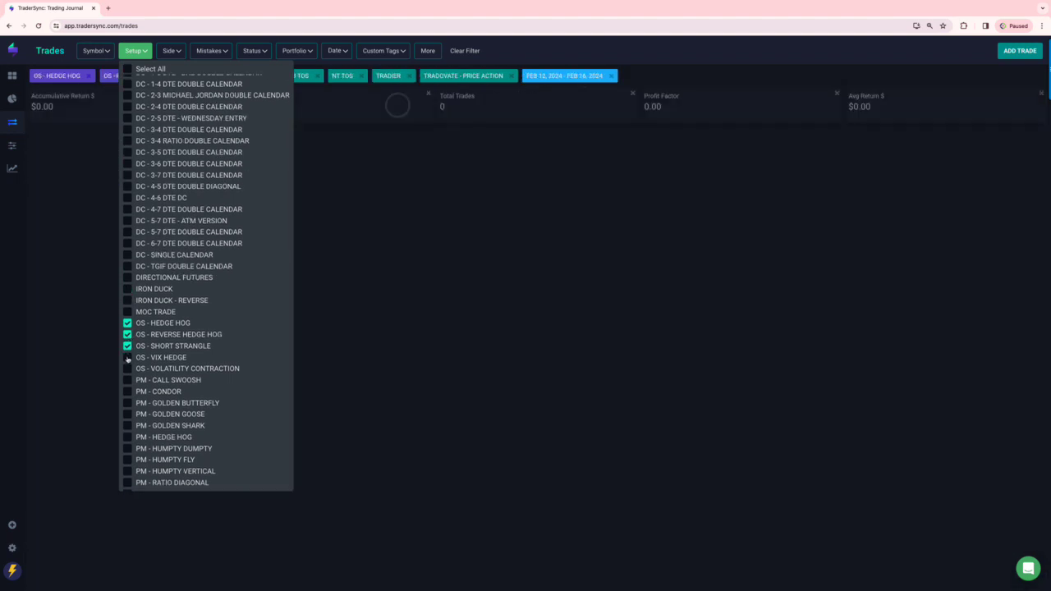
click(128, 358)
click(128, 369)
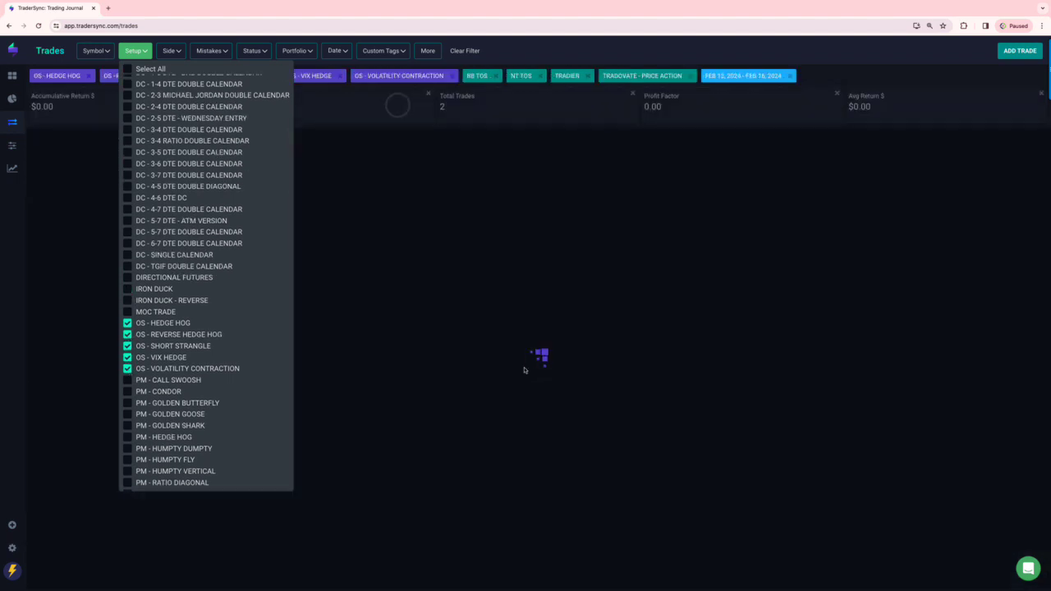
click(484, 367)
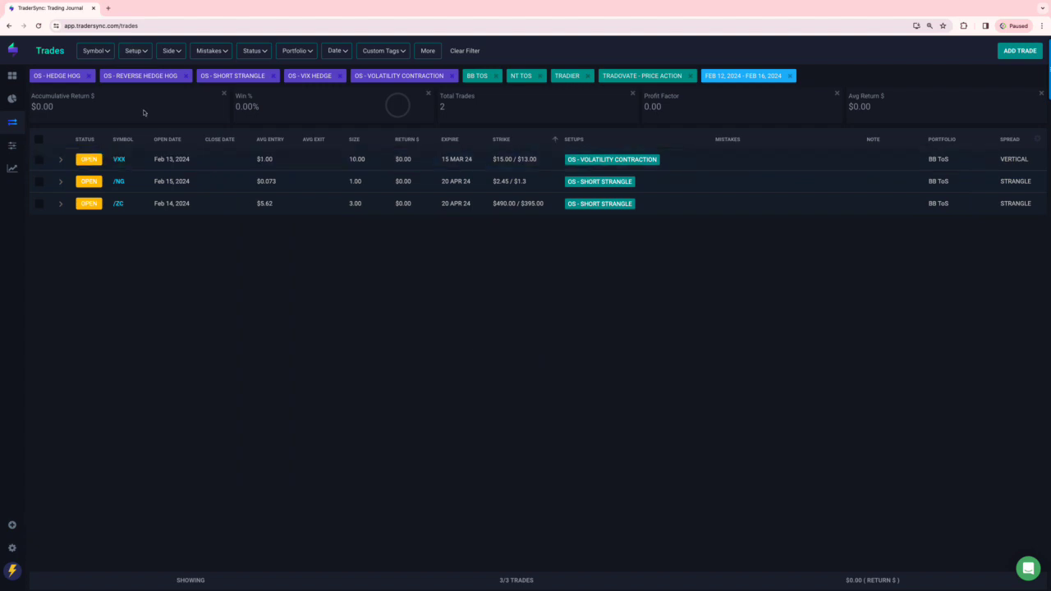
click(39, 26)
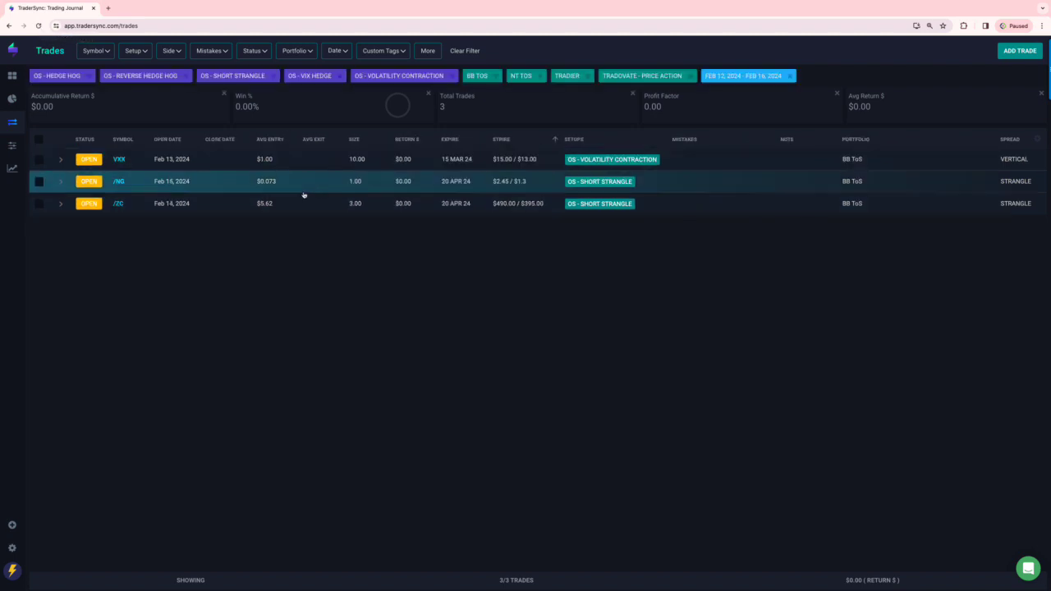
Remove the five OS setups, HEDGE HOG through VOLATILITY CONTRACTION, from the setup filter
click(134, 52)
scroll(137, 357, down, 8)
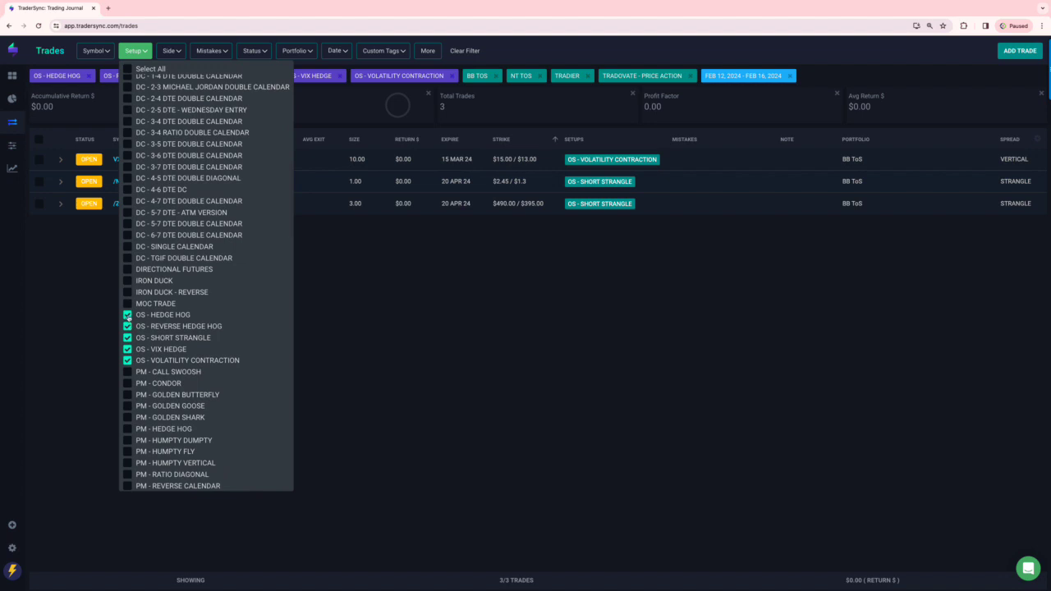
click(128, 314)
click(128, 326)
click(127, 337)
click(127, 349)
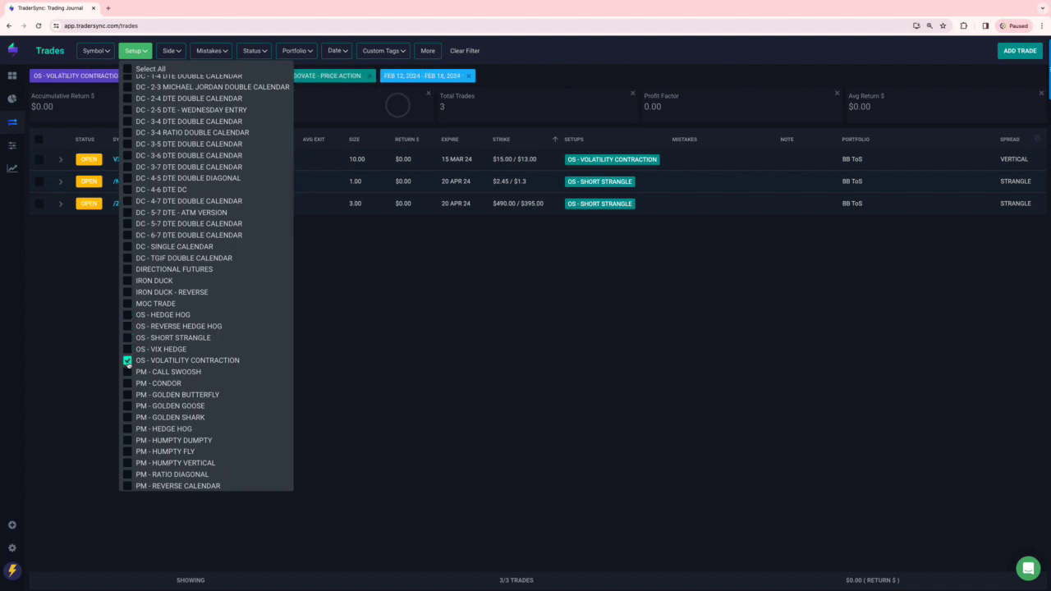
click(128, 361)
Add the PM setups from CALL SWOOSH through HUMPTY DUMPTY to the setup filter
click(127, 371)
click(128, 383)
click(127, 395)
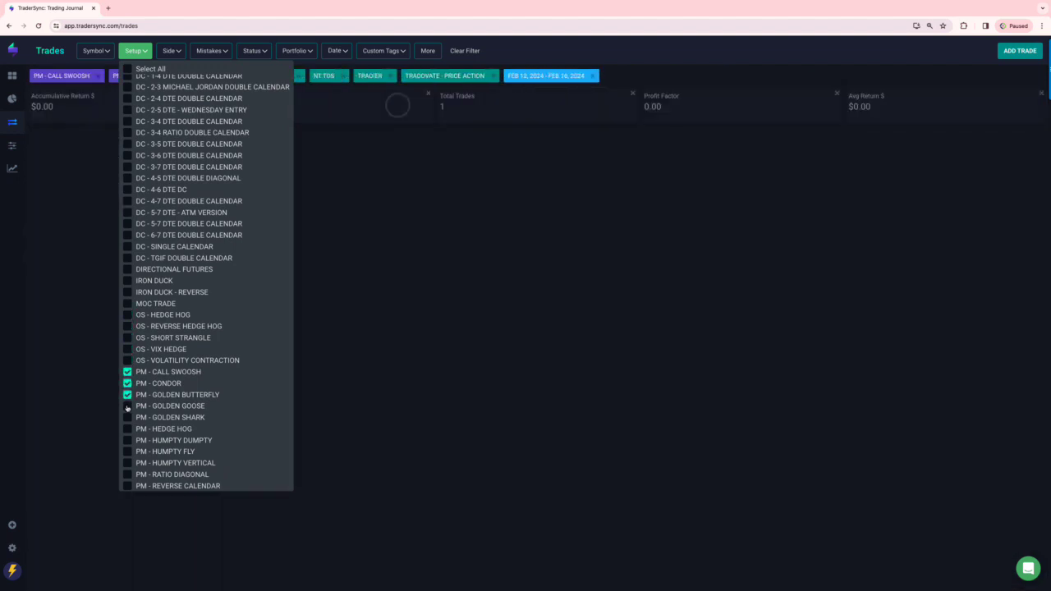
click(127, 406)
click(128, 417)
click(128, 428)
click(127, 440)
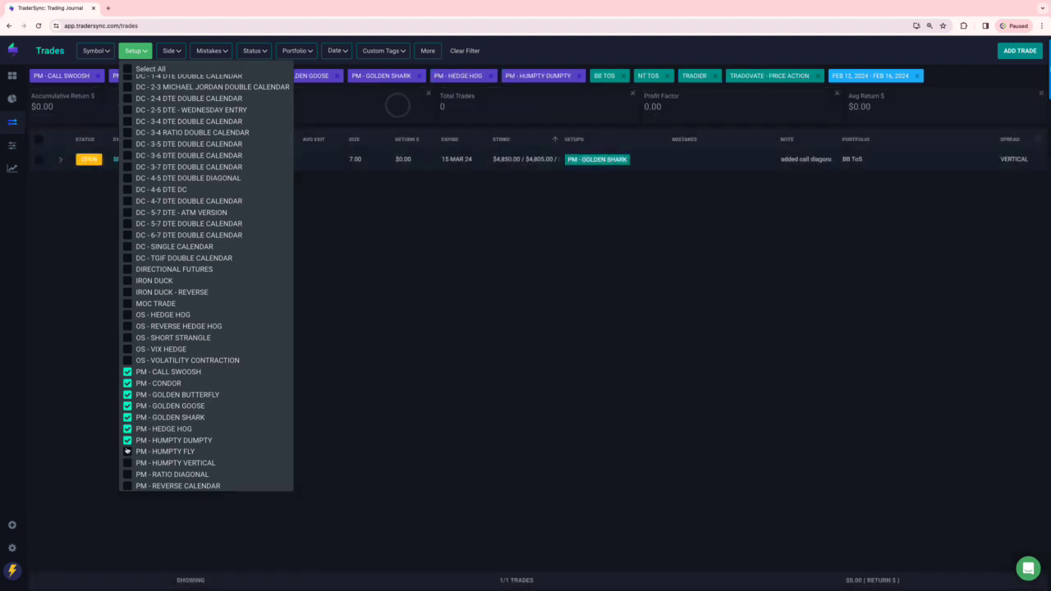
Add the remaining PM setups, HUMPTY FLY through VERTI-FLY, to the filter and show the resulting trade list
click(127, 451)
click(127, 462)
click(127, 474)
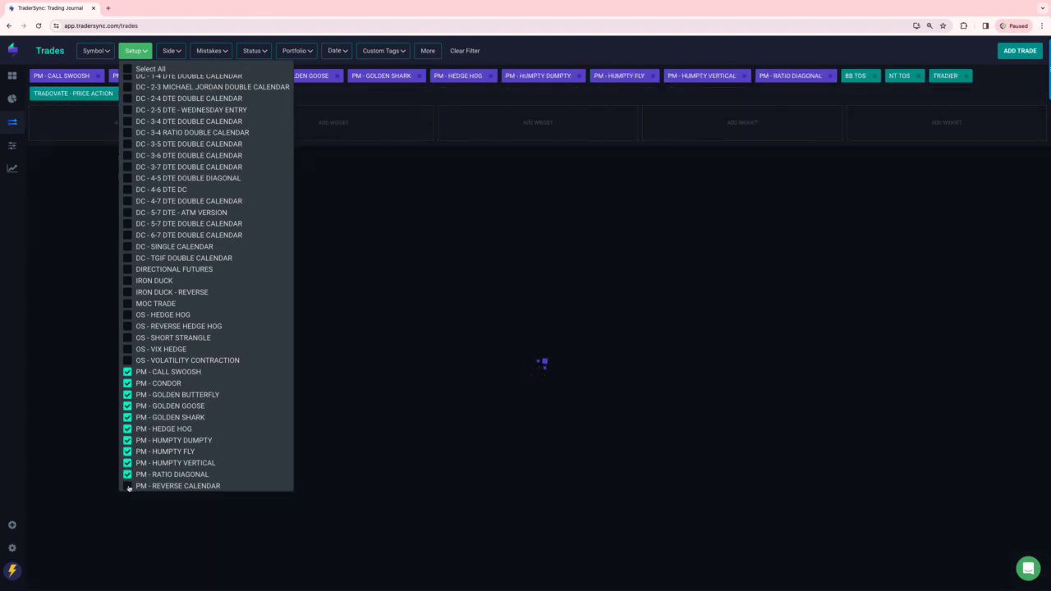
click(127, 486)
scroll(126, 303, down, 5)
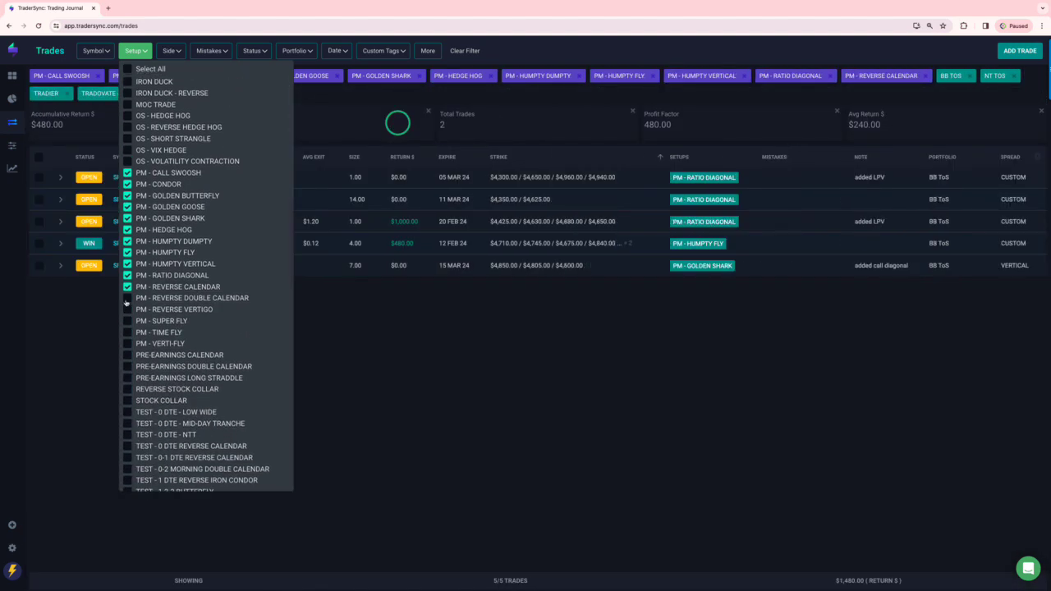
click(127, 298)
click(127, 309)
click(128, 321)
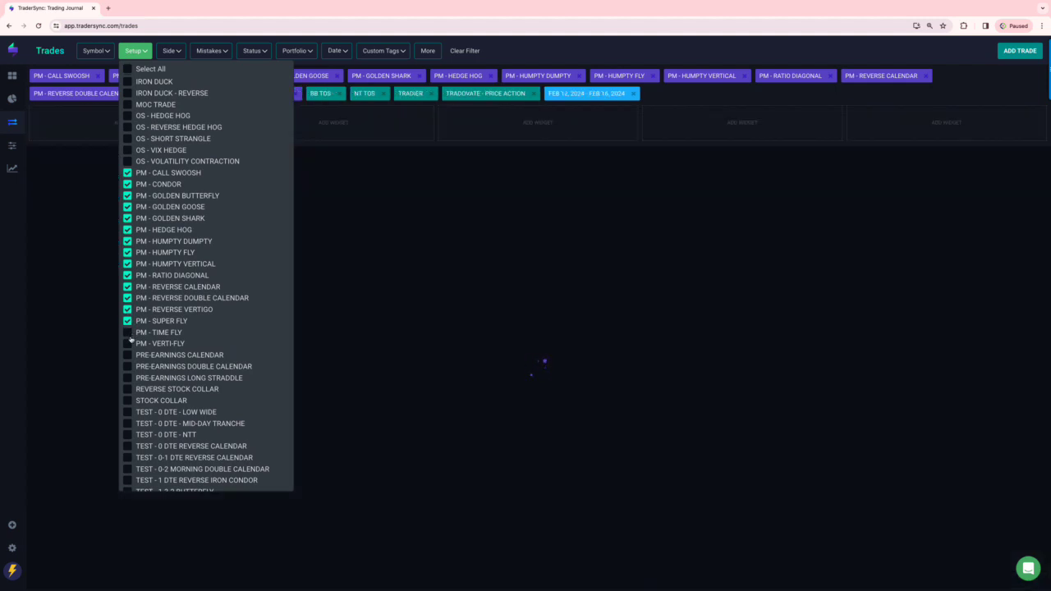
click(128, 331)
click(127, 343)
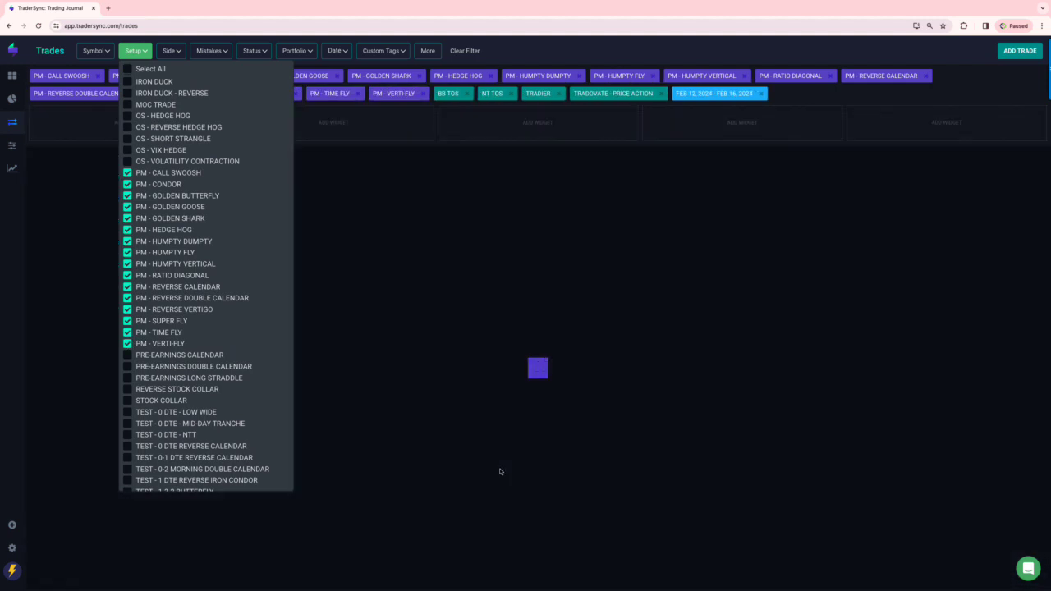
click(503, 486)
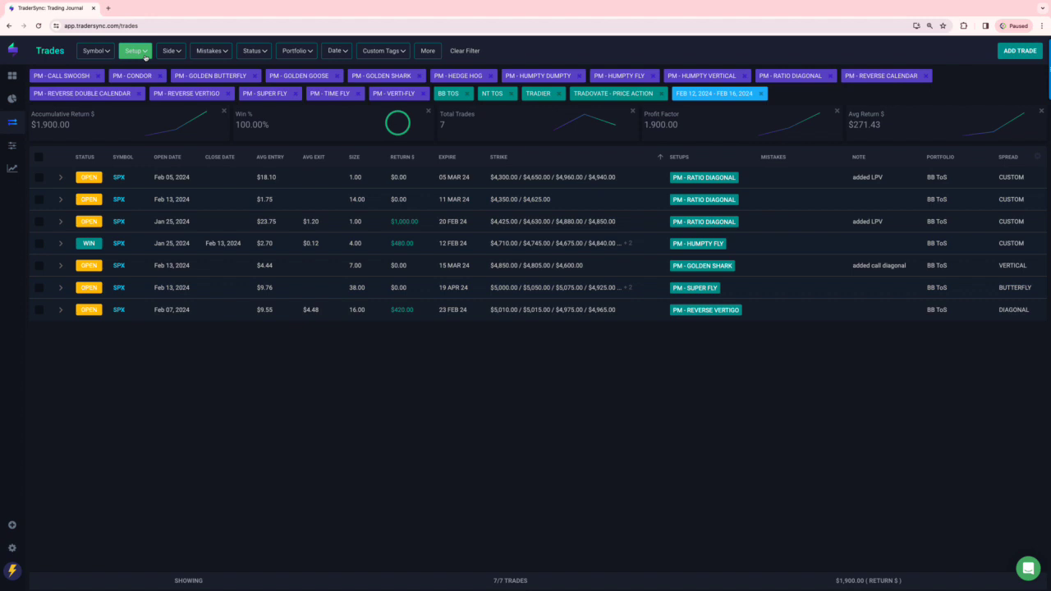
Add TEST - 0 DTE - MID-DAY TRANCHE to the filter and remove the PM setups from VERTI-FLY back through REVERSE CALENDAR
click(136, 51)
scroll(161, 246, down, 1)
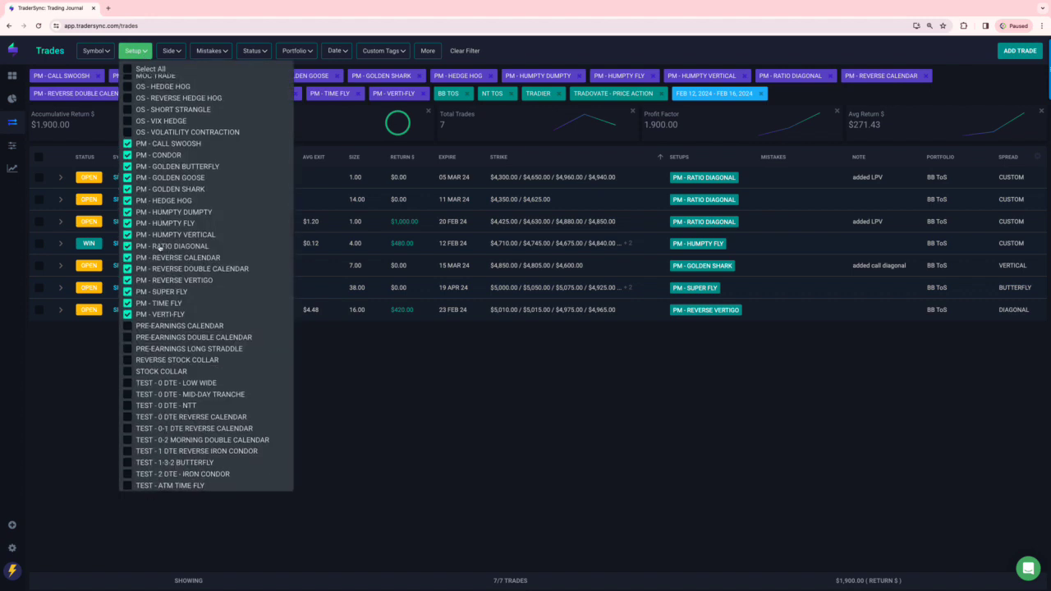
click(127, 394)
click(127, 315)
click(128, 303)
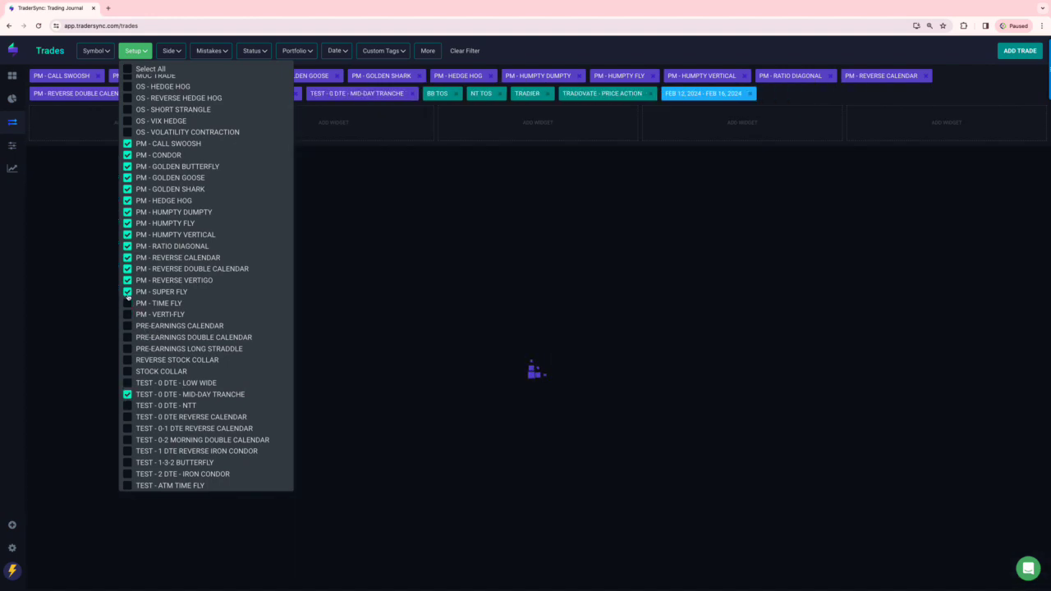
click(127, 291)
click(127, 279)
click(127, 268)
click(127, 257)
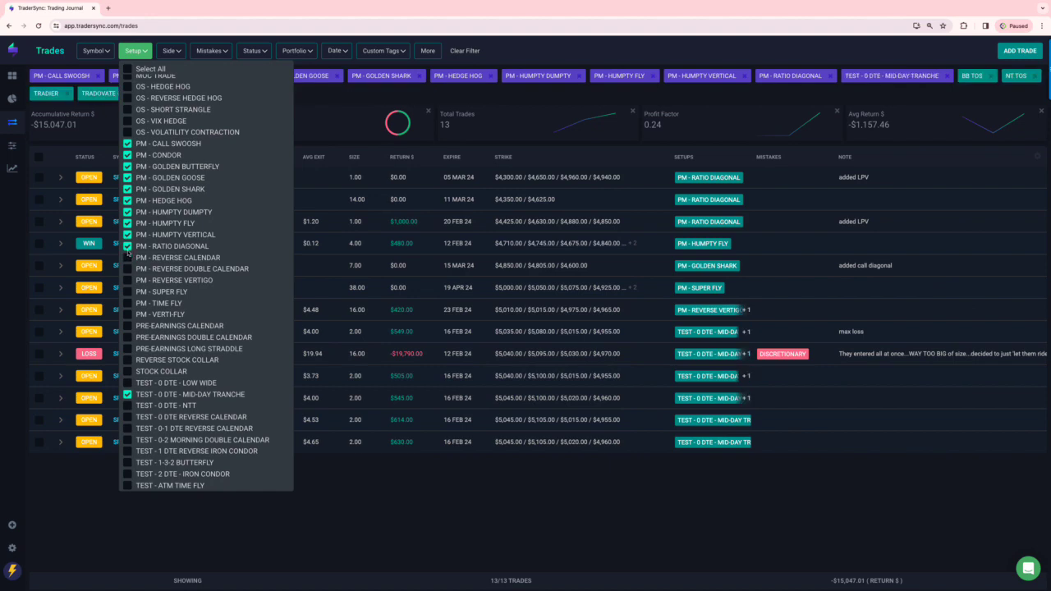
Remove the remaining PM setups, RATIO DIAGONAL back through CALL SWOOSH, leaving TEST - 0 DTE - MID-DAY TRANCHE, and show the trade list
click(127, 246)
click(127, 235)
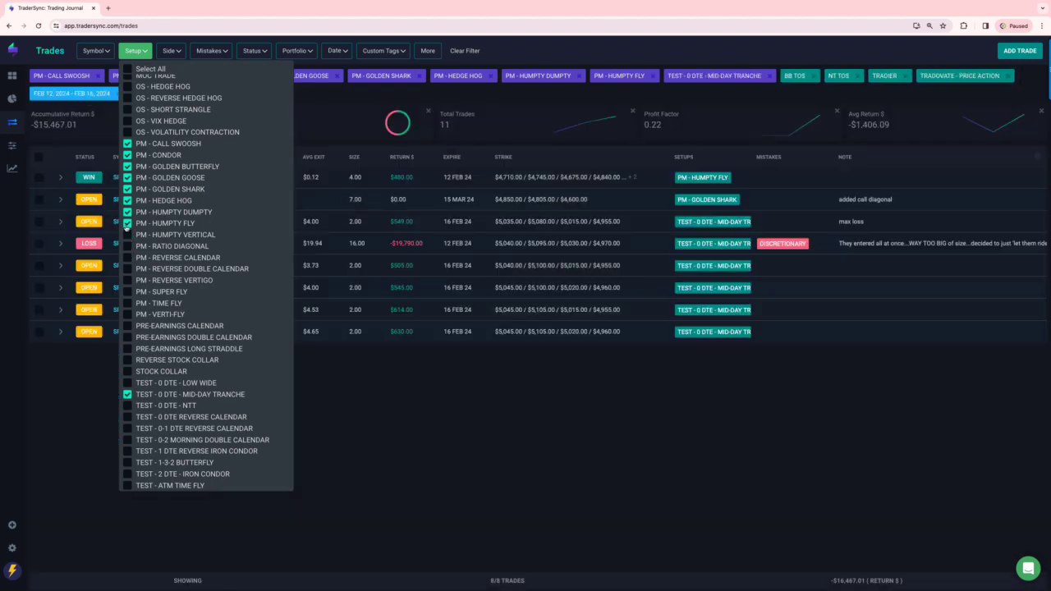
click(127, 223)
click(128, 212)
click(127, 200)
click(128, 189)
click(127, 178)
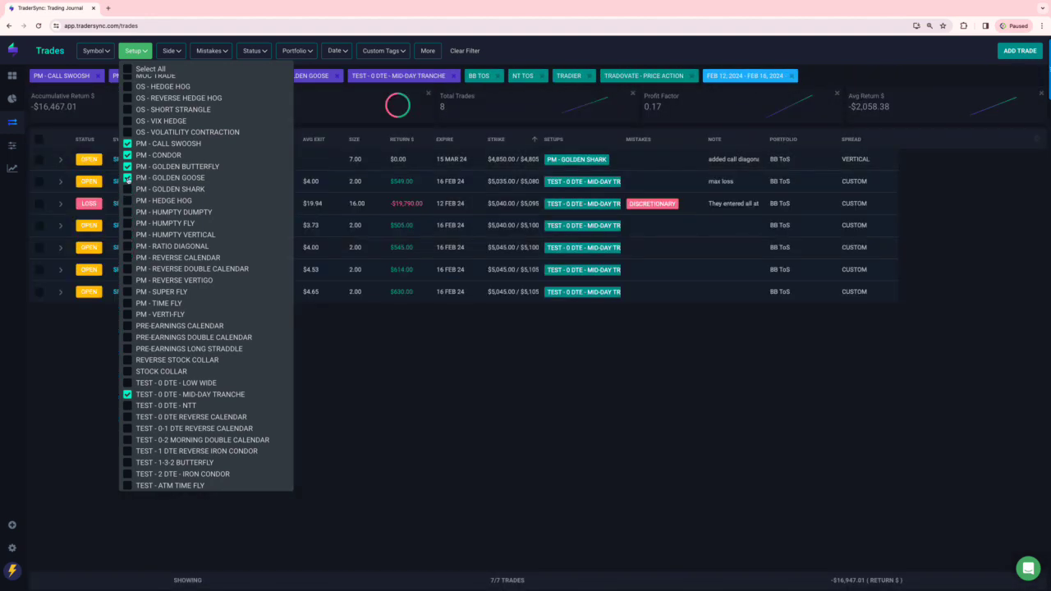
click(128, 166)
click(127, 154)
click(127, 143)
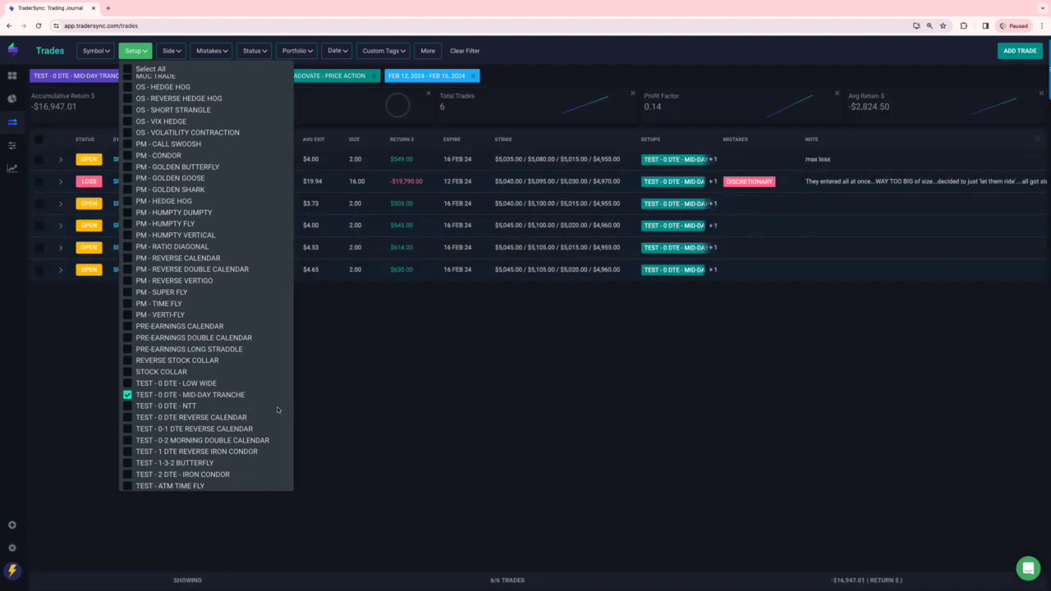
click(407, 424)
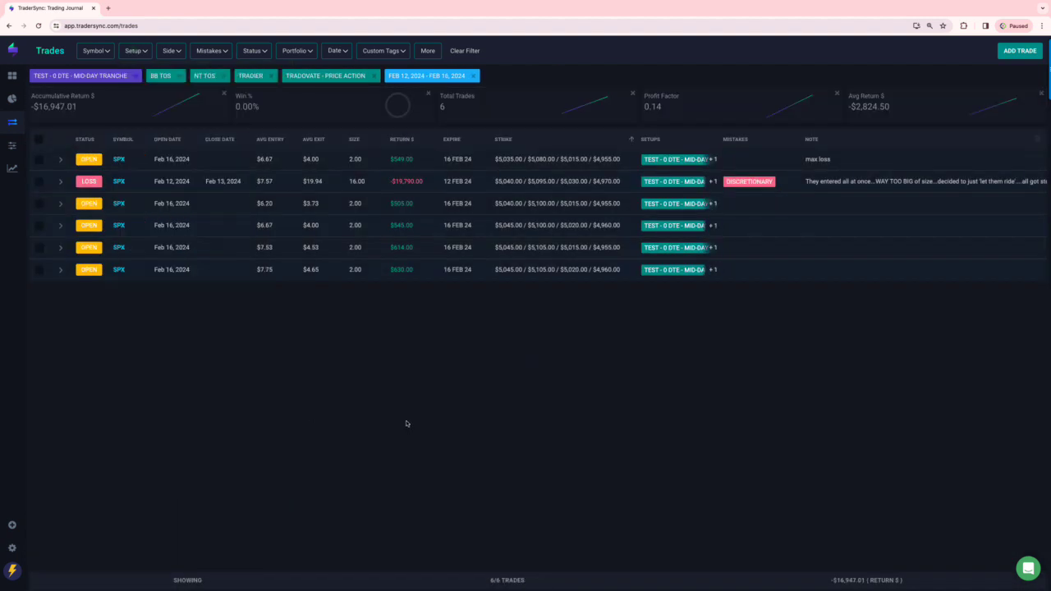